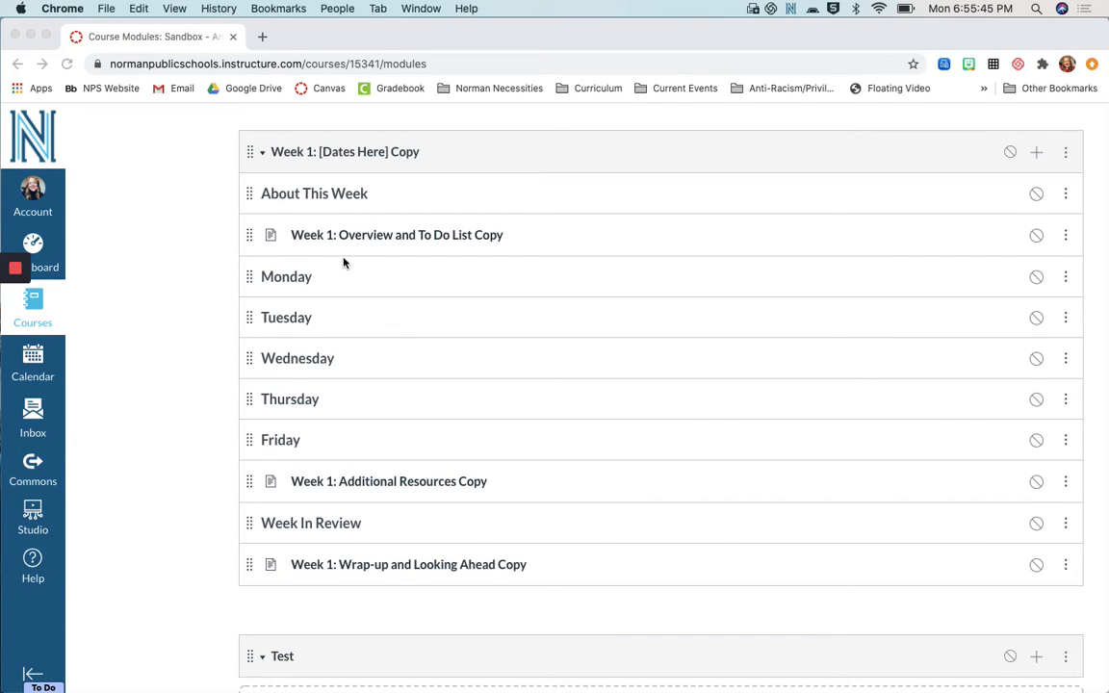
Add a new assignment named "Monday's Assignment" to the "Week 1: [Dates Here] Copy" module.
click(872, 162)
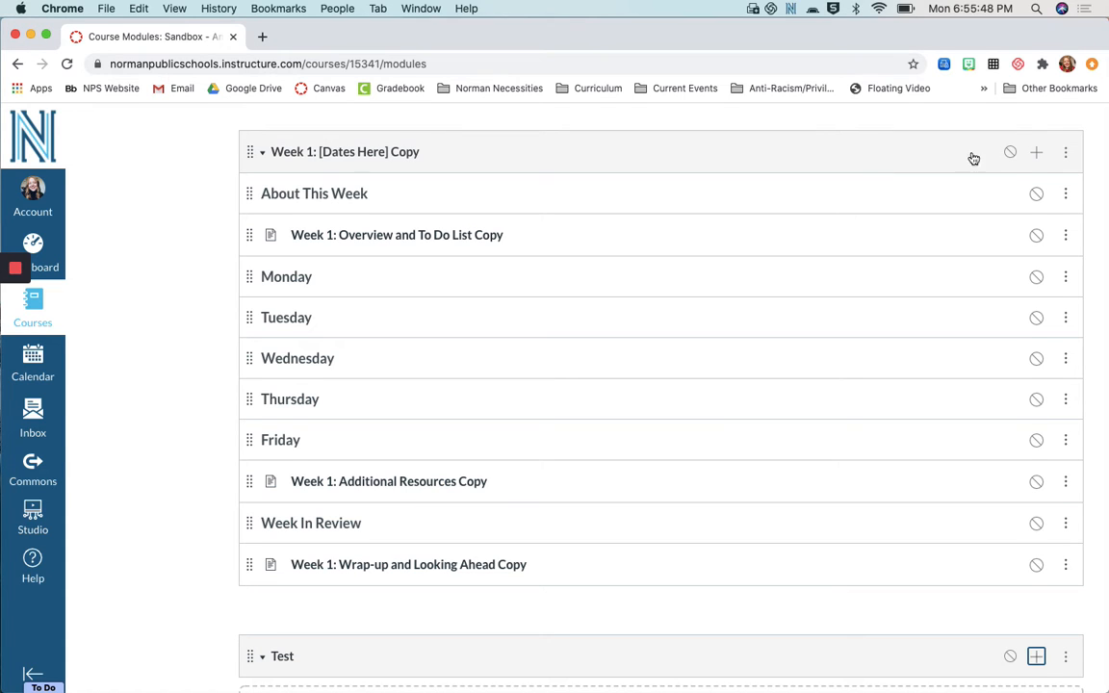
click(1036, 155)
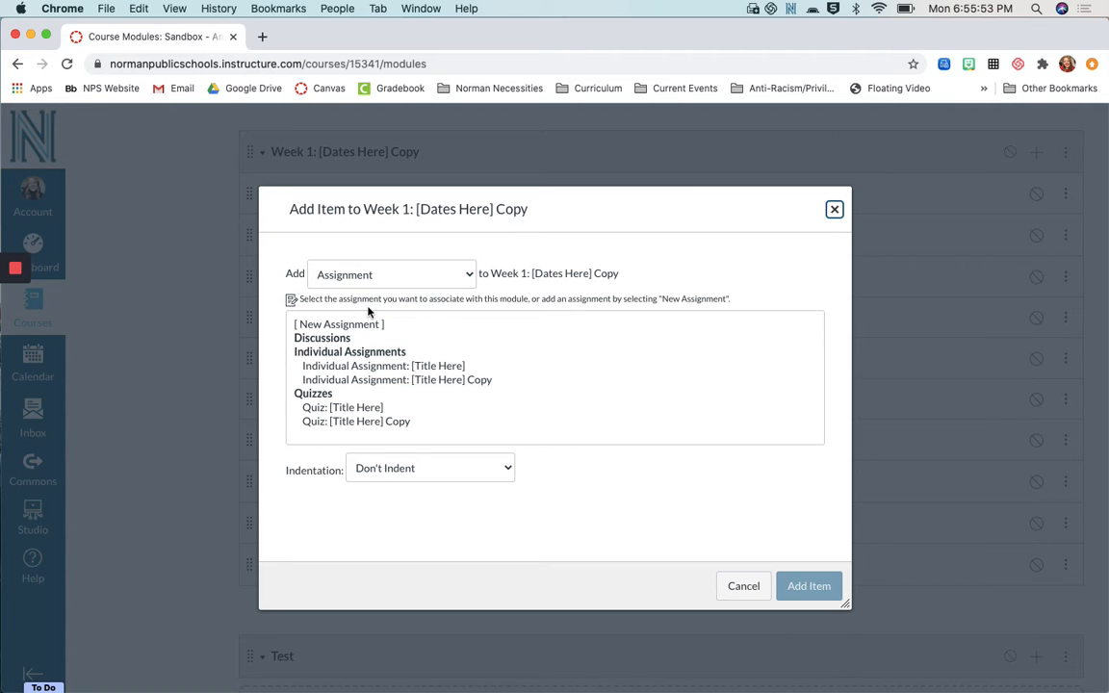
click(372, 277)
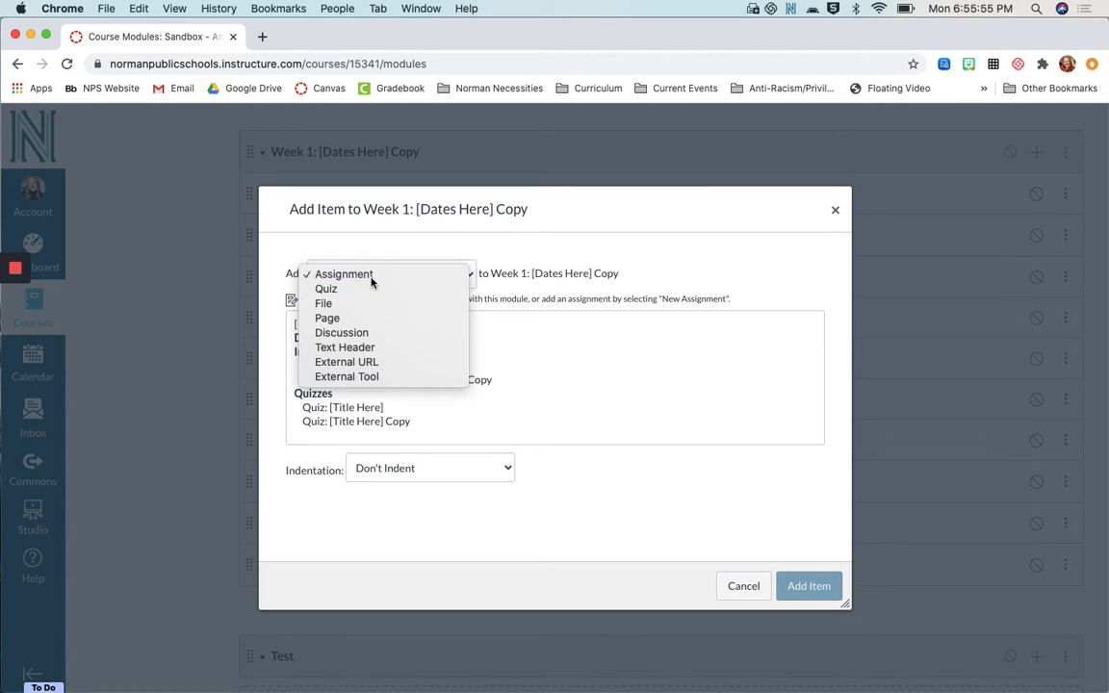
click(372, 279)
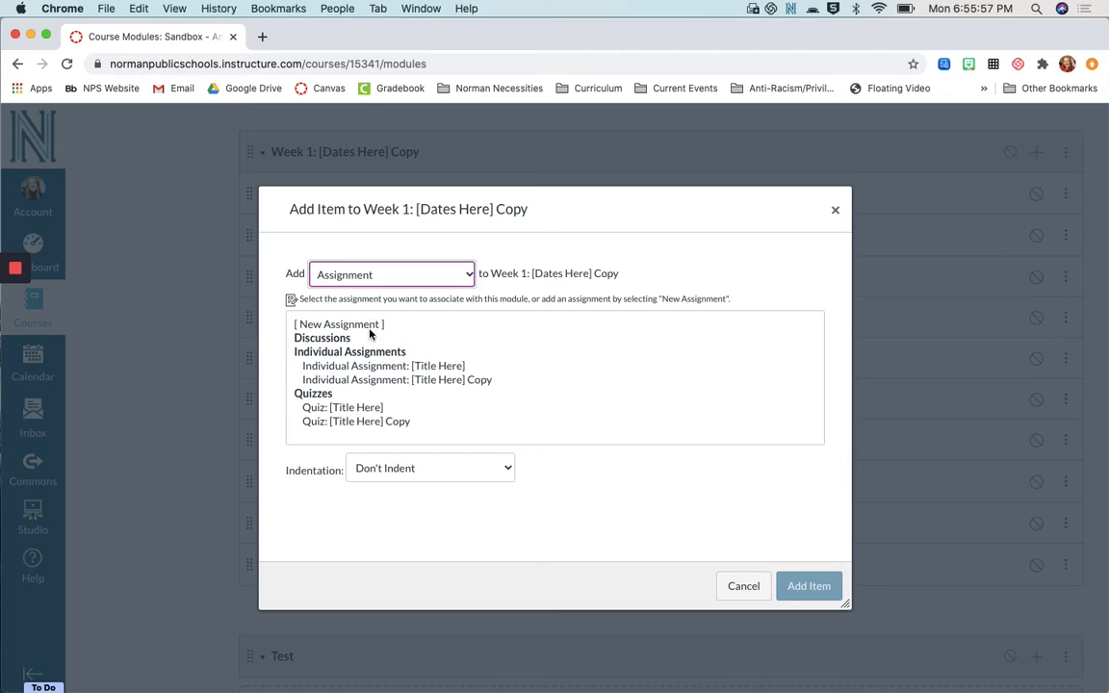
click(368, 326)
click(417, 477)
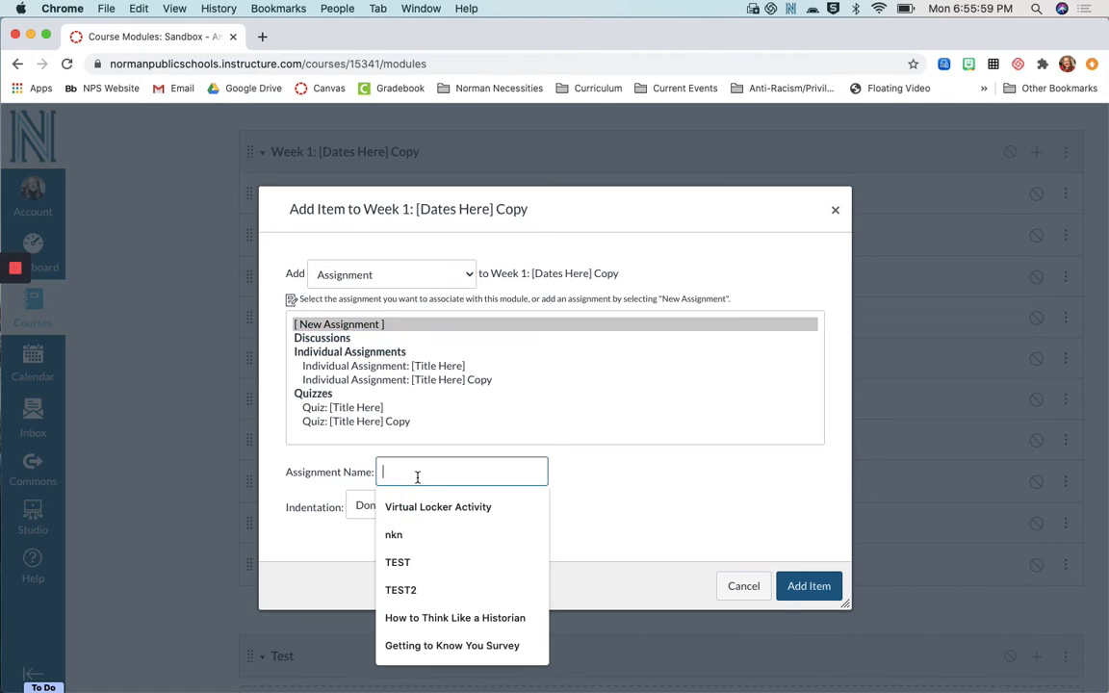
text(Monda)
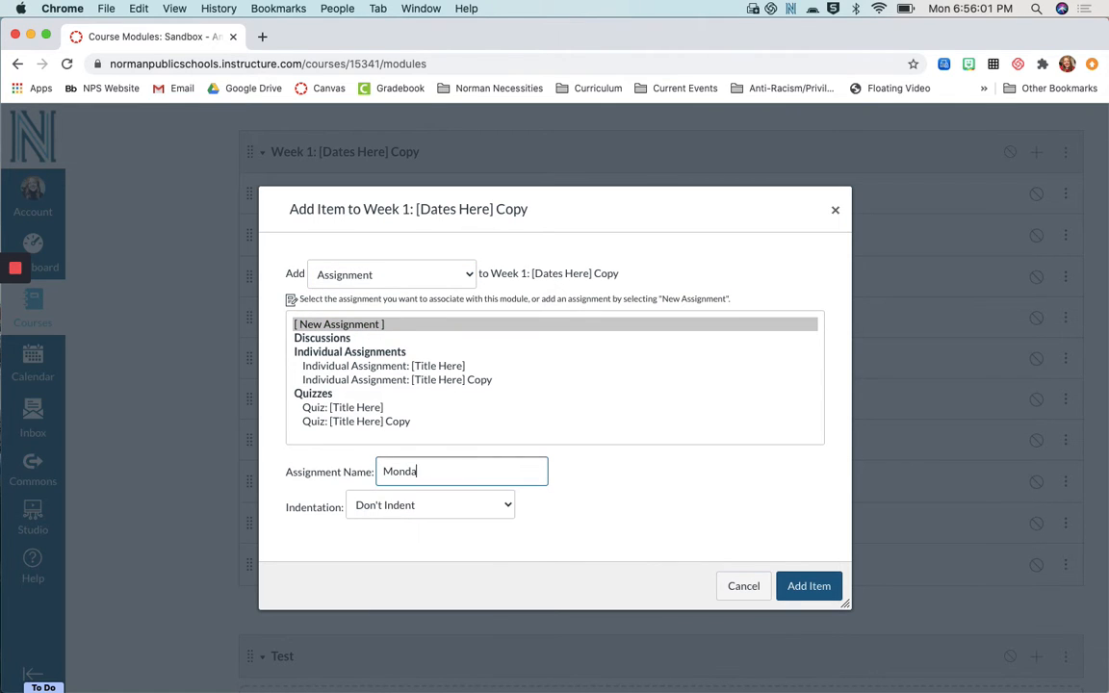
text(y's Assignment)
click(801, 587)
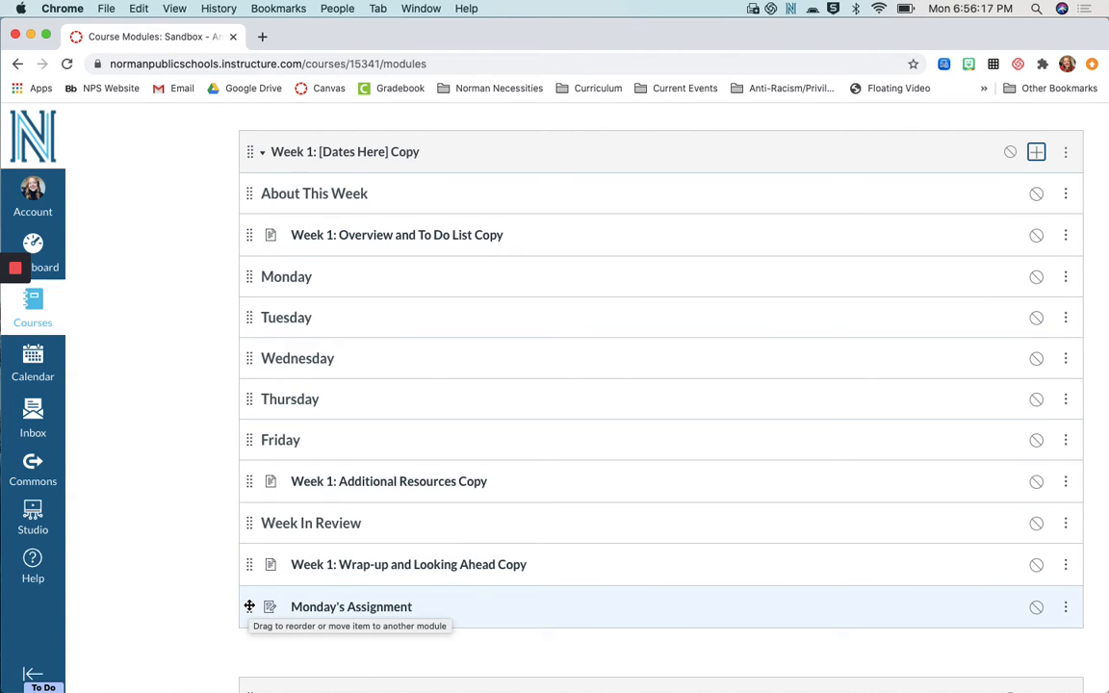
Move Monday's Assignment directly beneath the Monday header in the module and open the assignment for editing.
drag(249, 606, 255, 317)
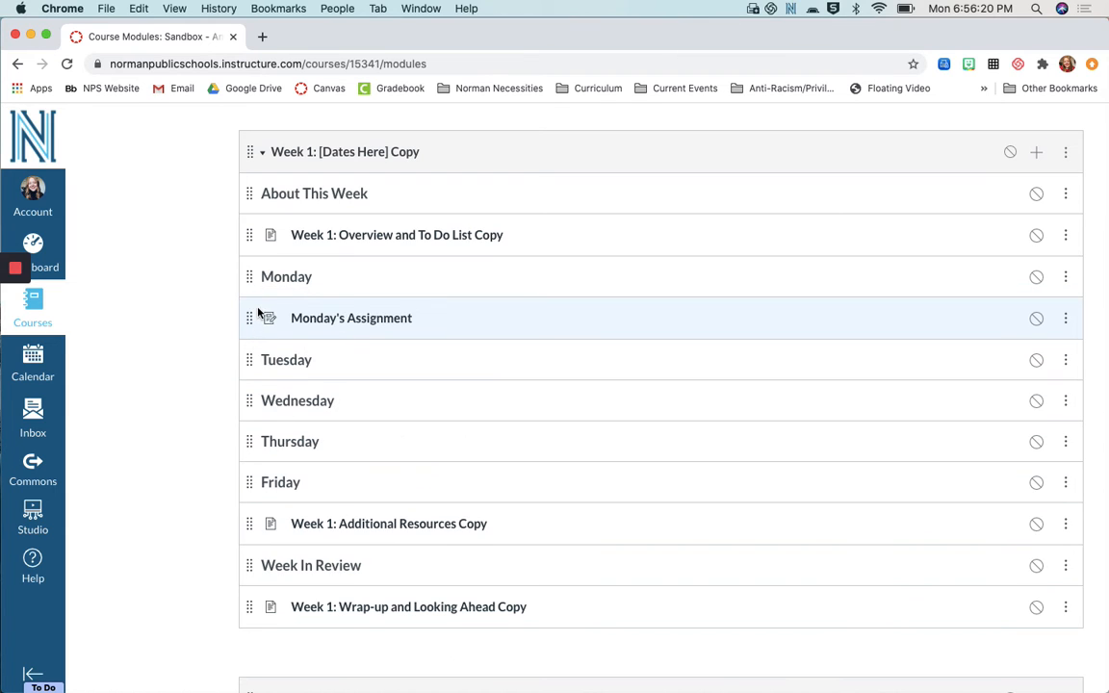
click(390, 321)
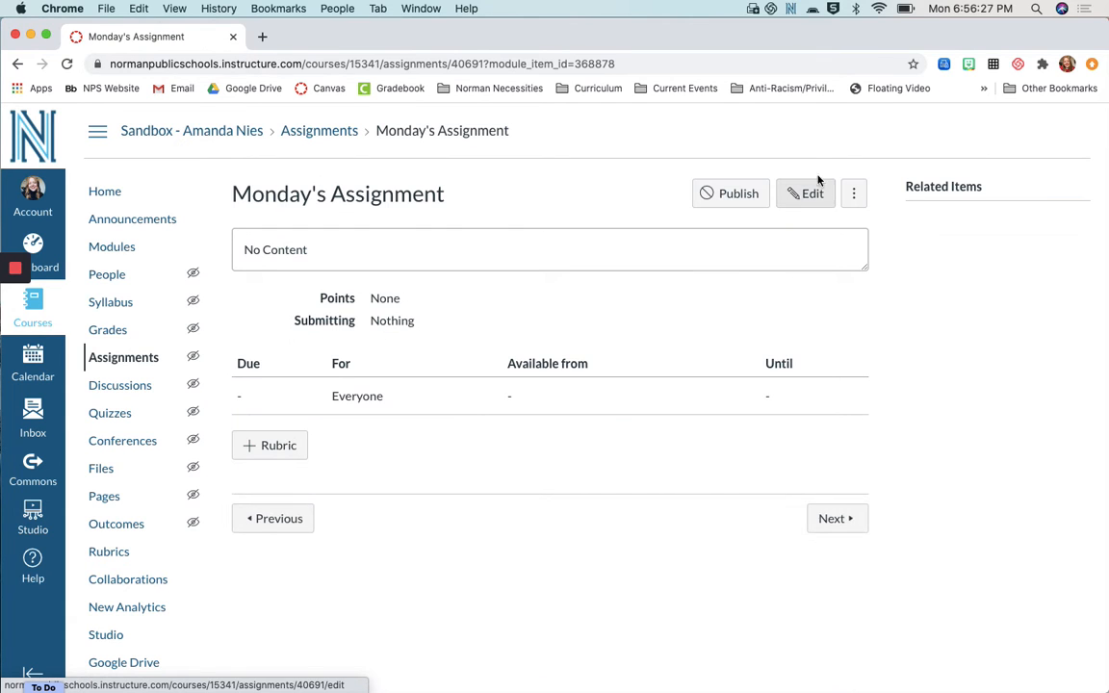
click(824, 203)
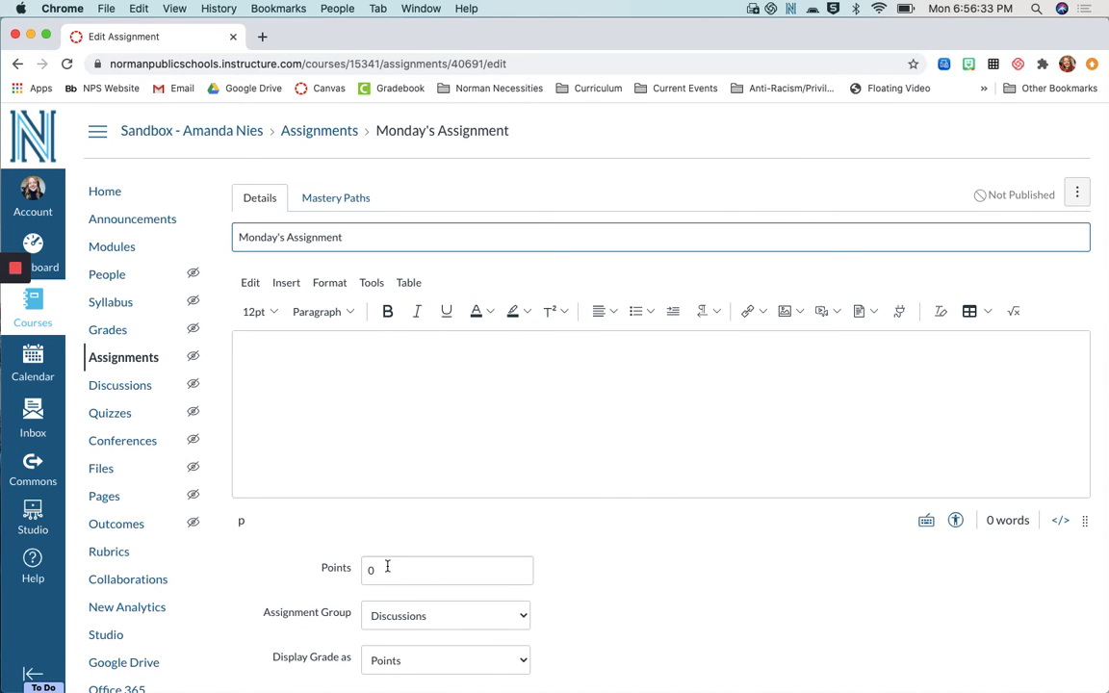
Enter the assignment description "Students will follow along with the slideshow to finish their notes.".
click(361, 385)
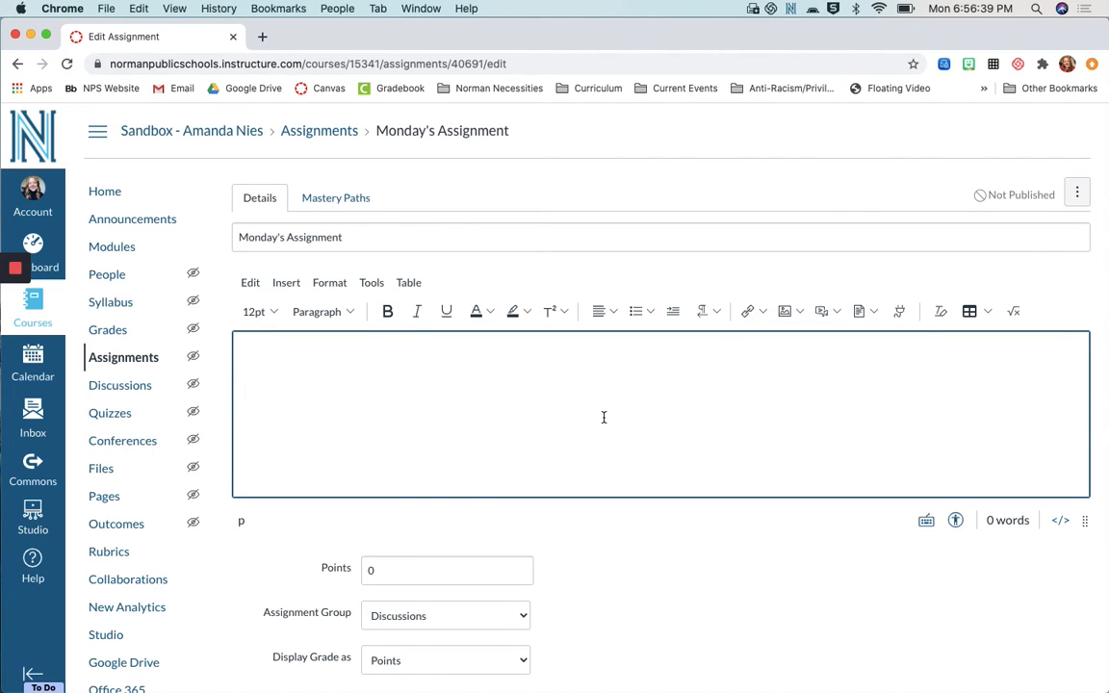
text(Student s)
key(BackSpace)
key(BackSpace)
text(s will follow)
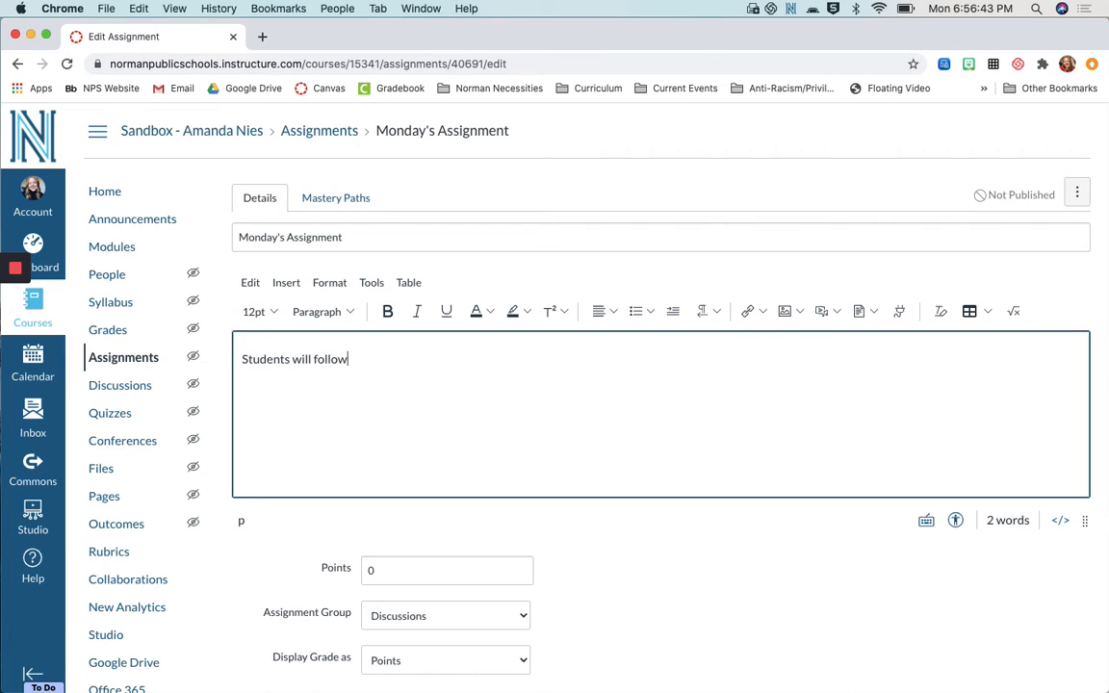
text( along with the slide to)
key(BackSpace)
key(BackSpace)
key(BackSpace)
text(show )
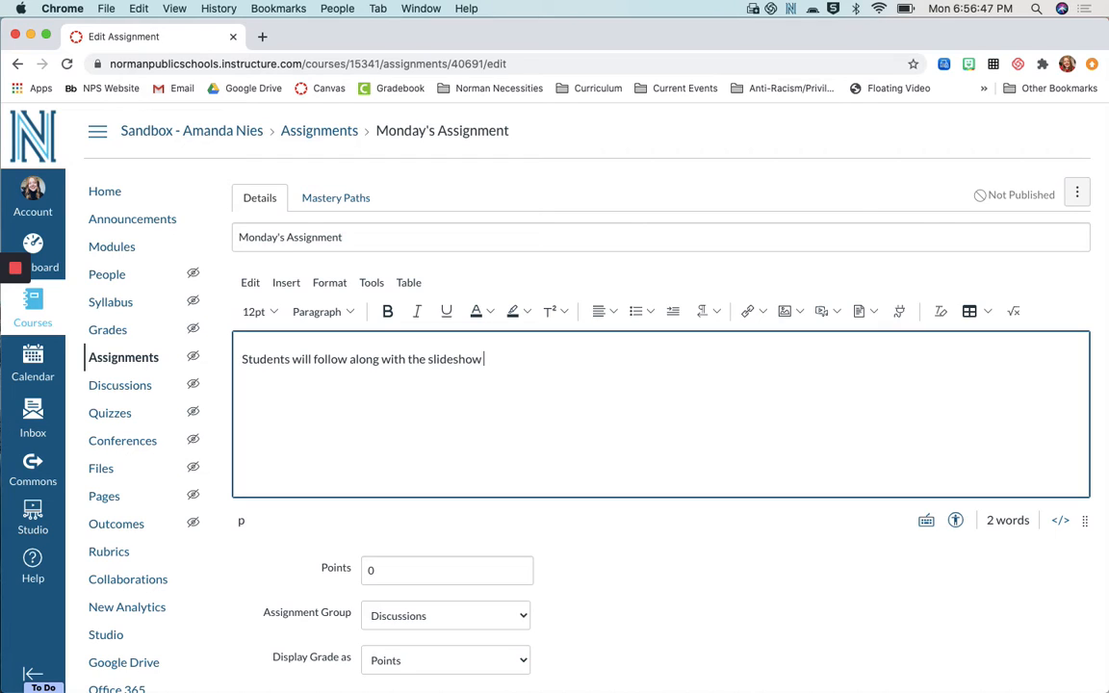
text(to finish their notes.)
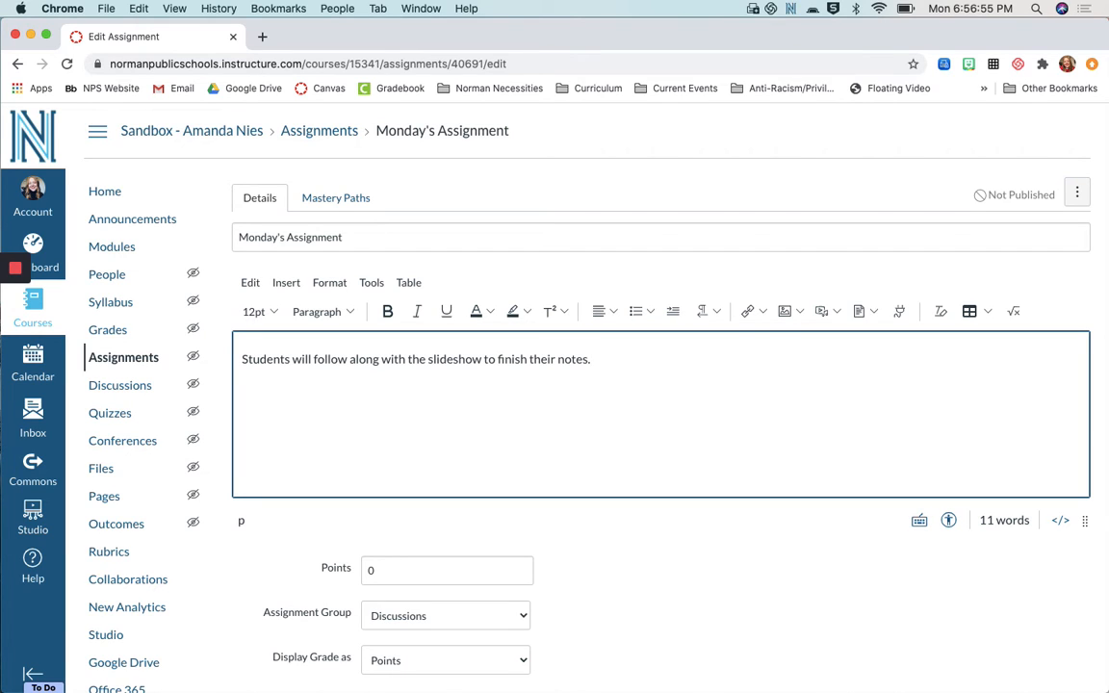
Set the assignment's grade display to Complete/Incomplete.
scroll(596, 477, down, 1)
scroll(597, 478, down, 5)
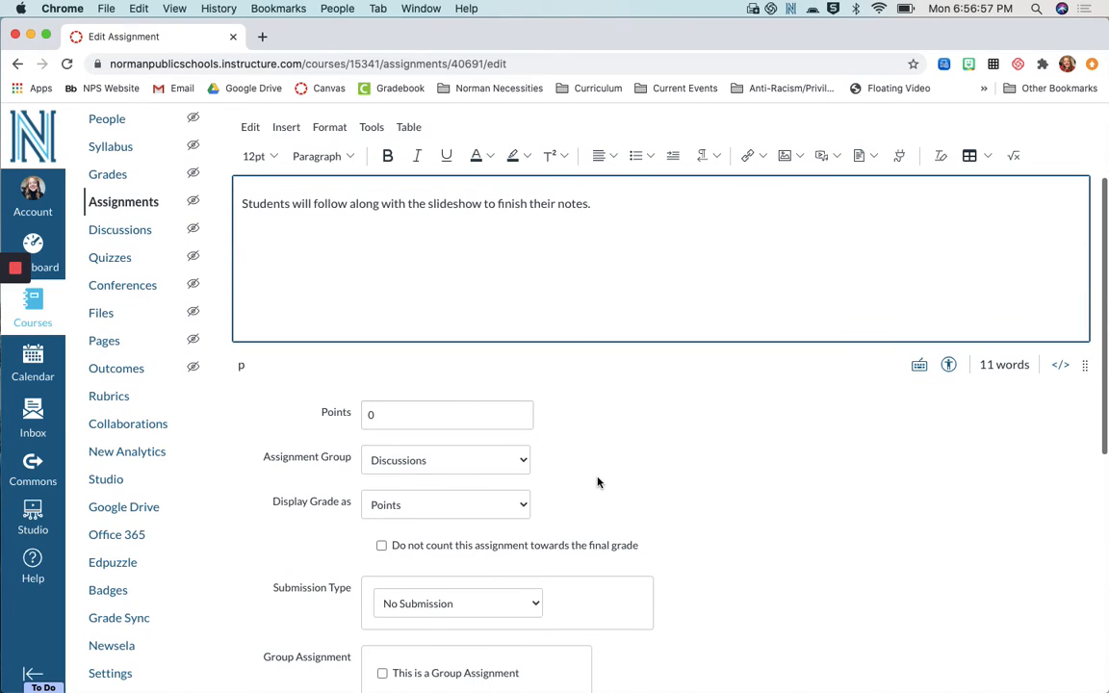
click(487, 416)
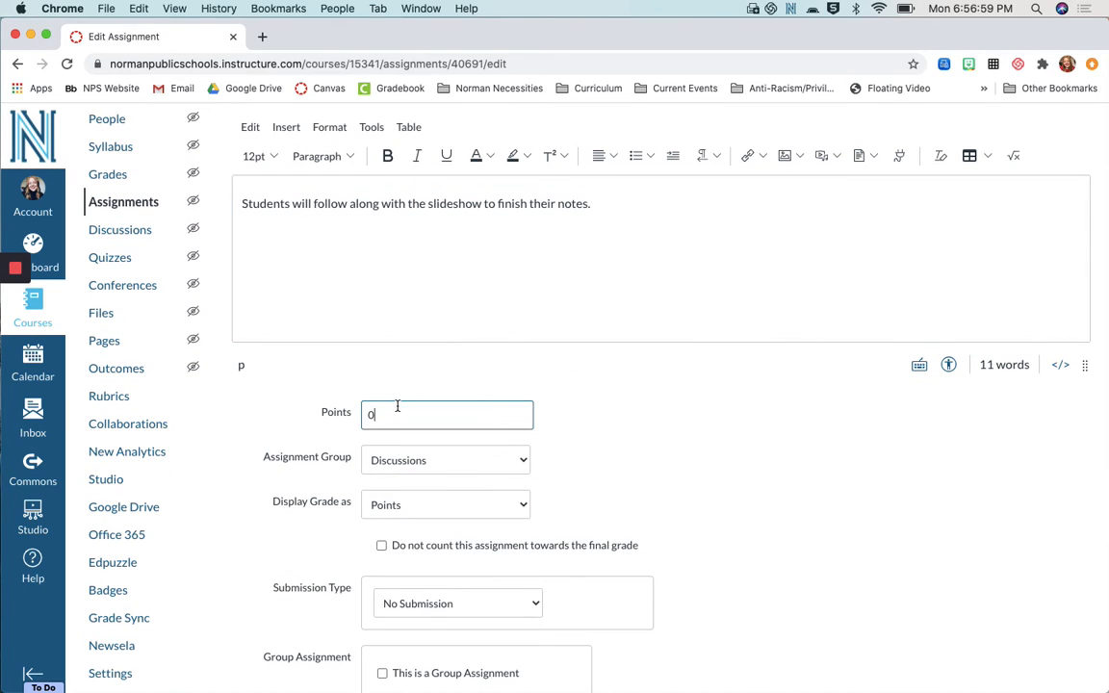
click(423, 505)
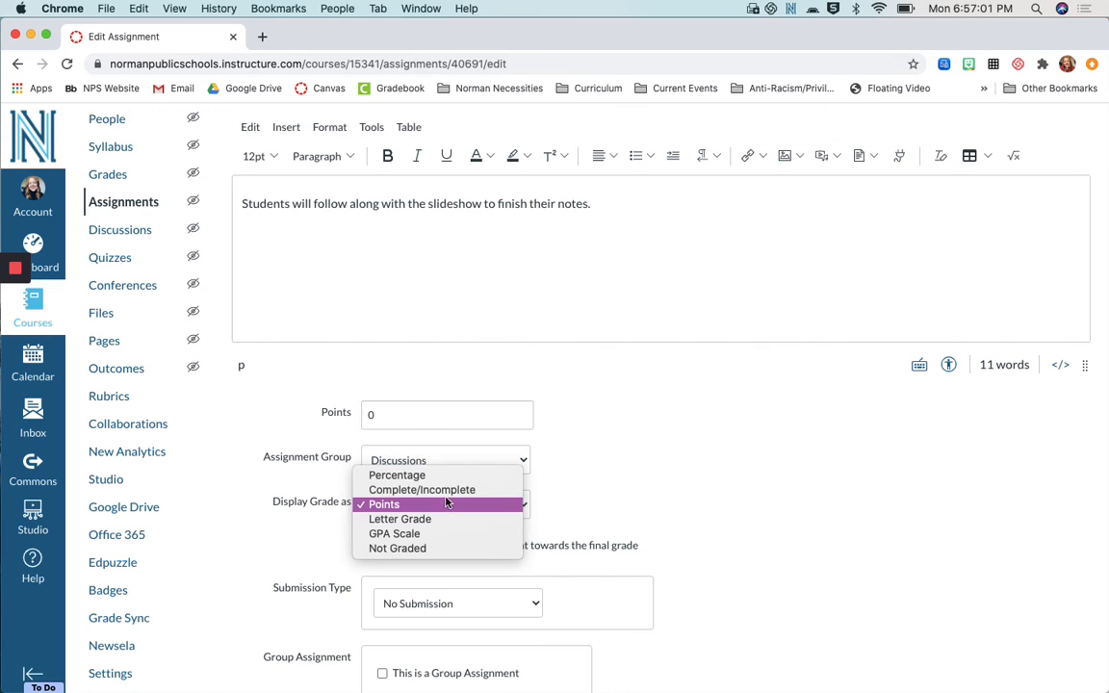
click(438, 490)
click(438, 495)
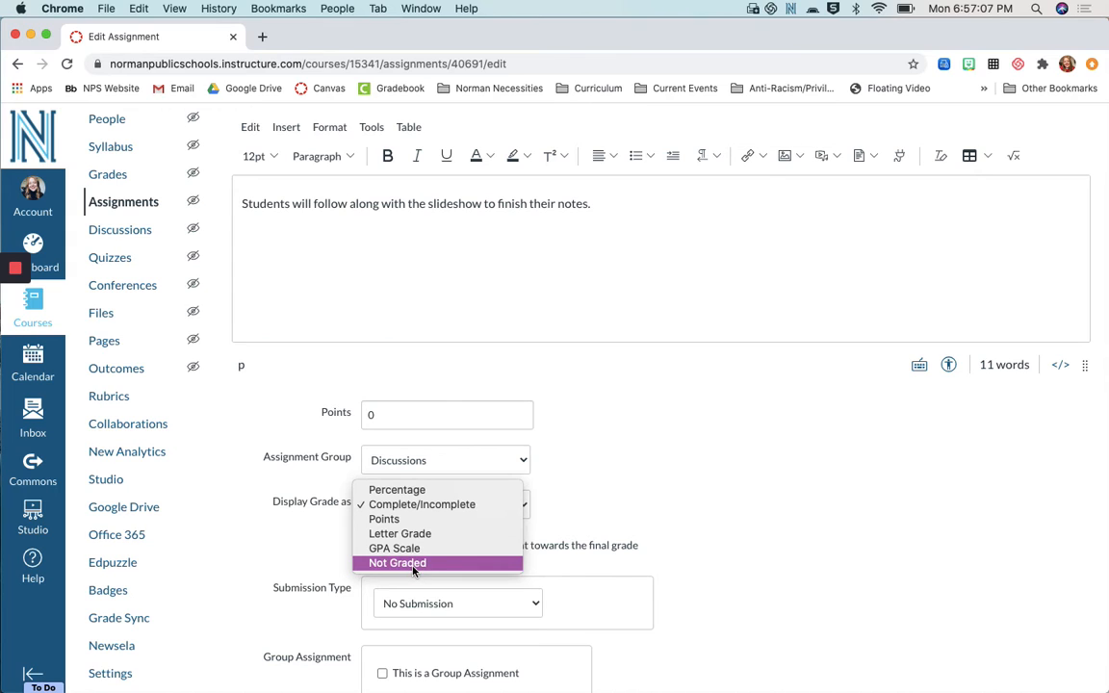
click(632, 502)
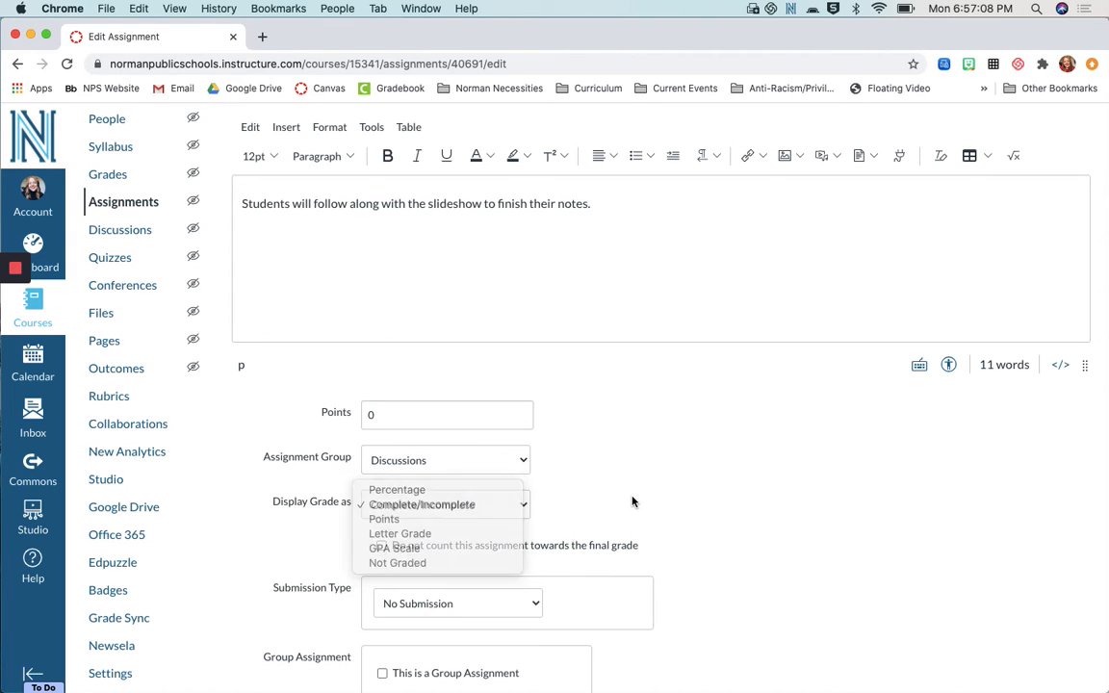
Put the assignment in the Individual Assignments group.
click(374, 460)
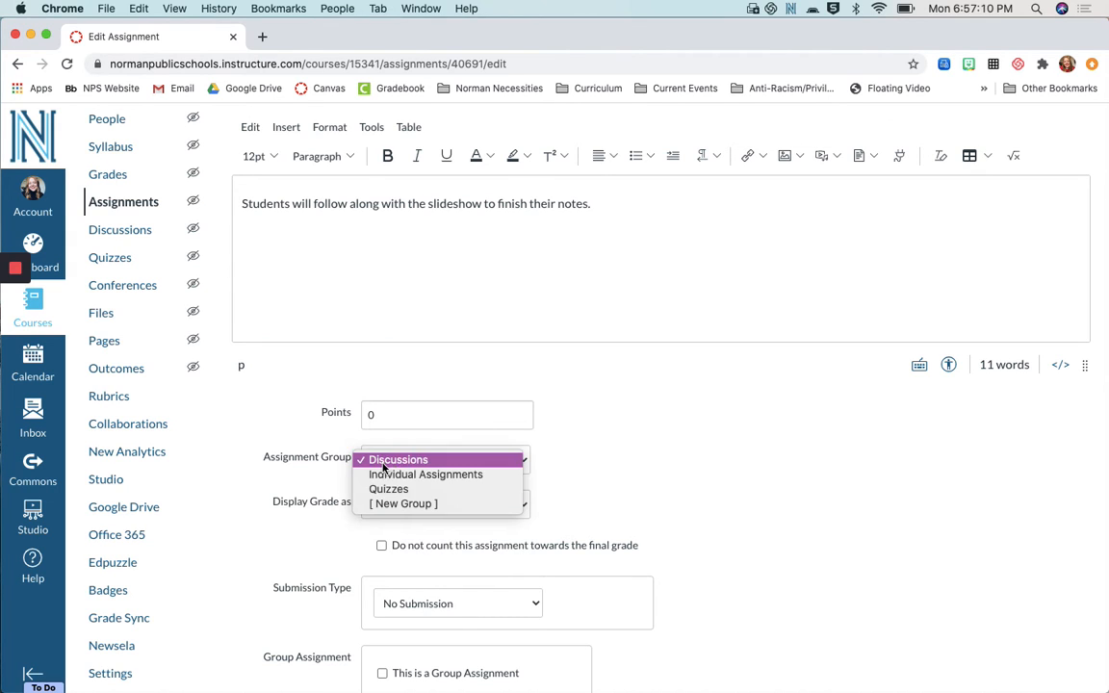
click(589, 426)
click(472, 460)
click(462, 474)
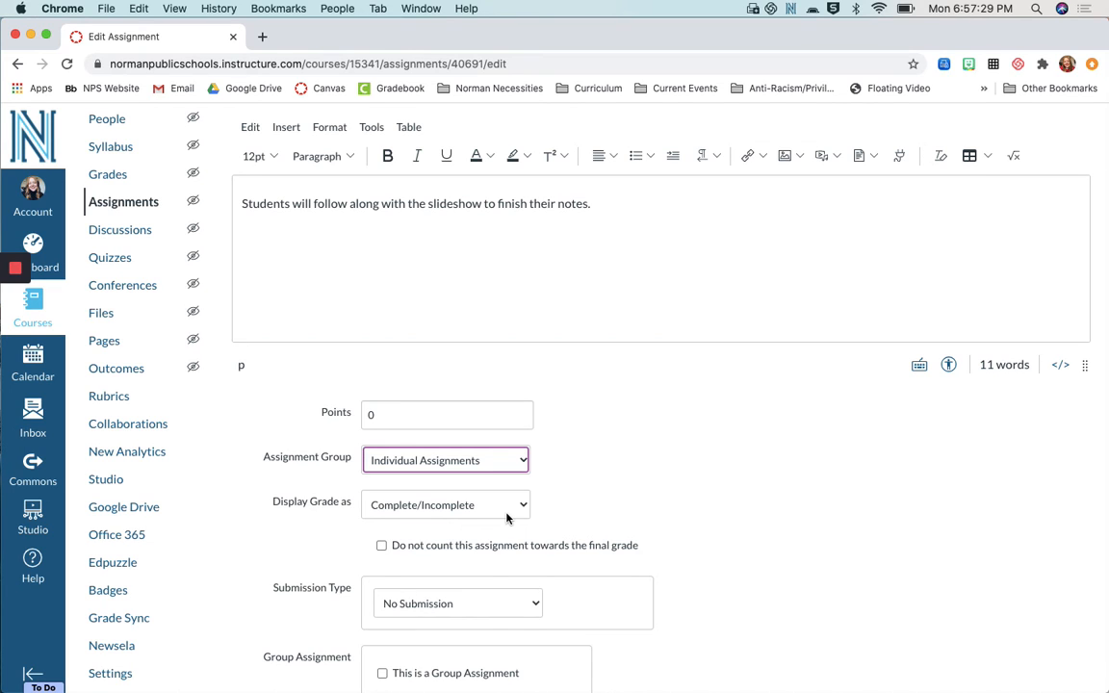
Switch the assignment's grade display to Not Graded.
click(448, 503)
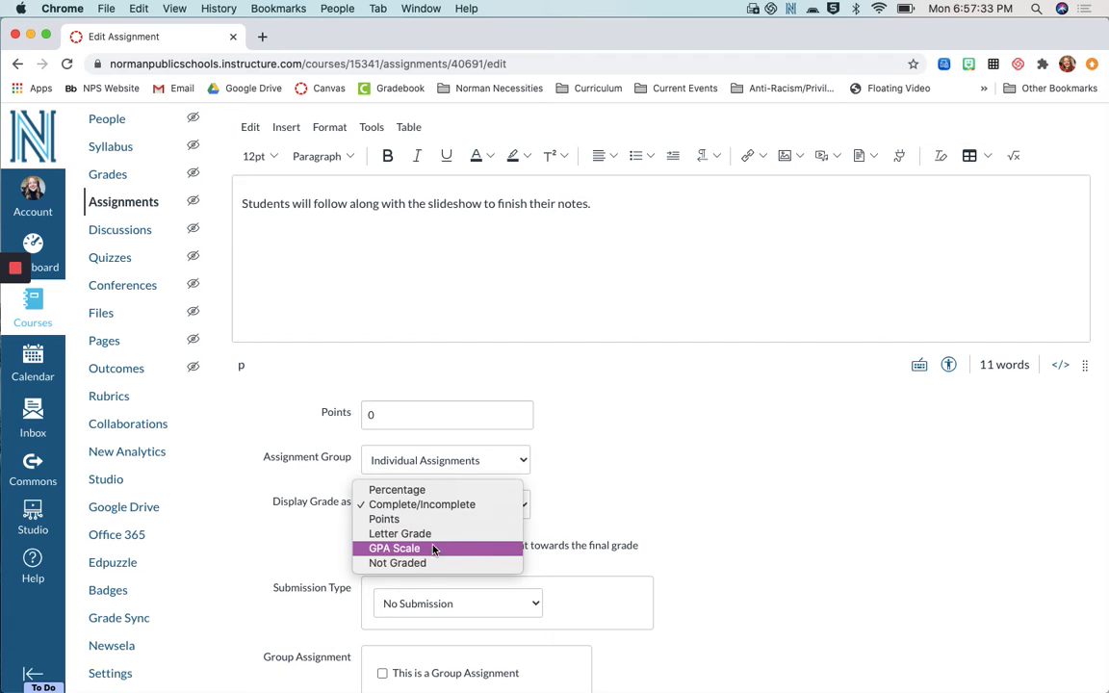
click(279, 550)
scroll(280, 550, down, 2)
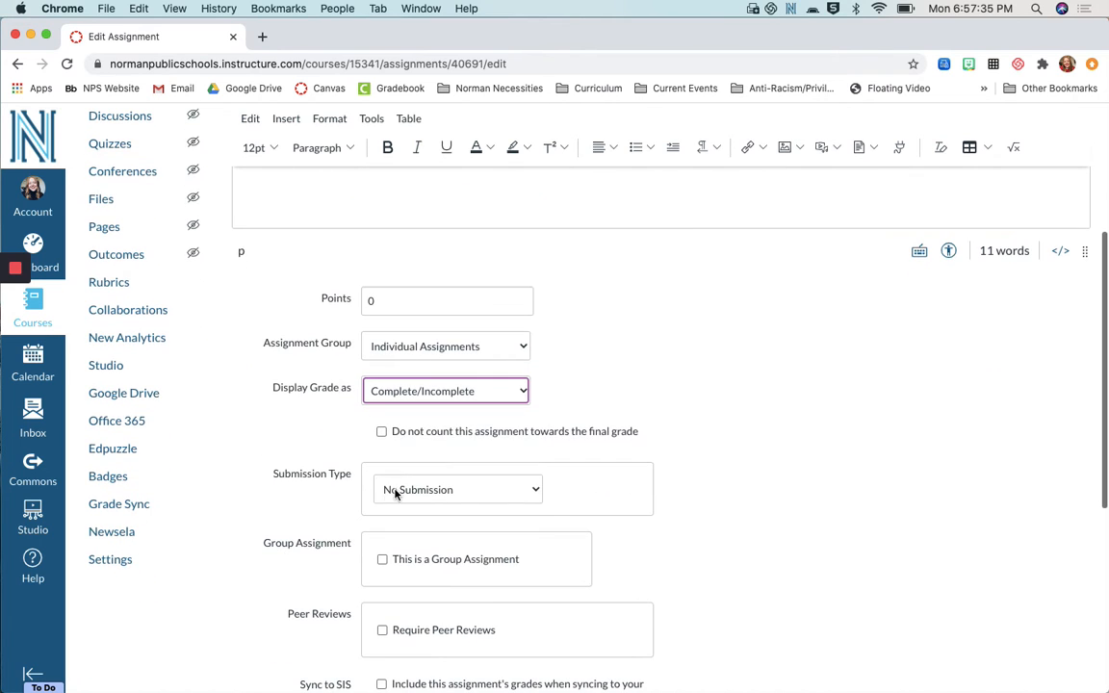
click(441, 391)
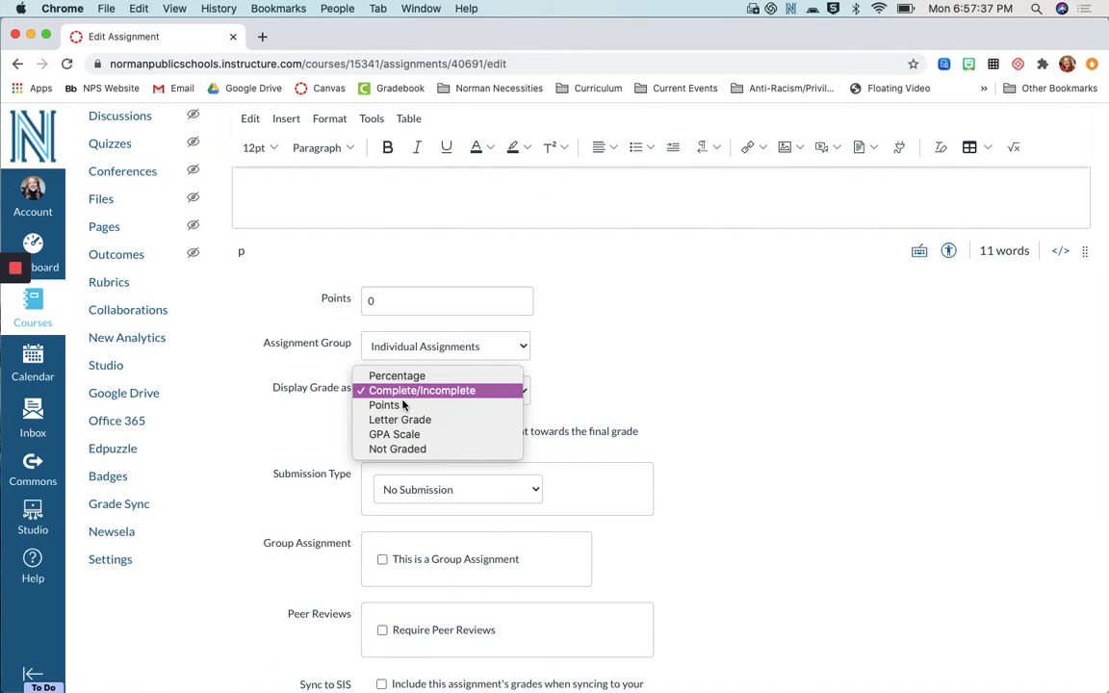
click(395, 450)
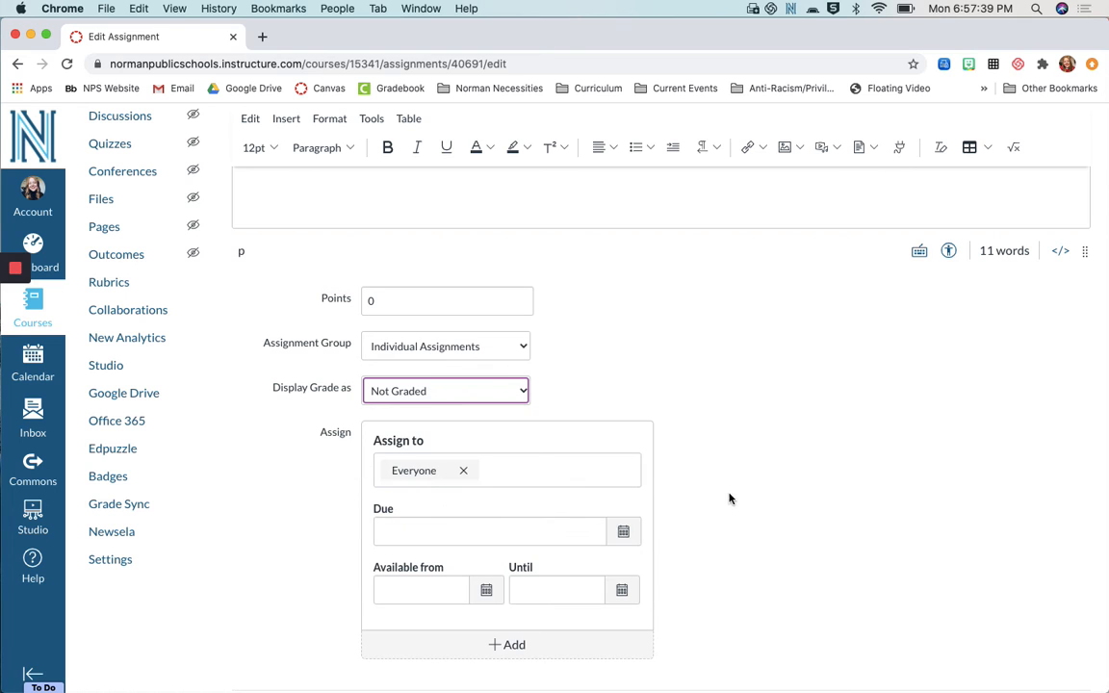
scroll(728, 499, down, 2)
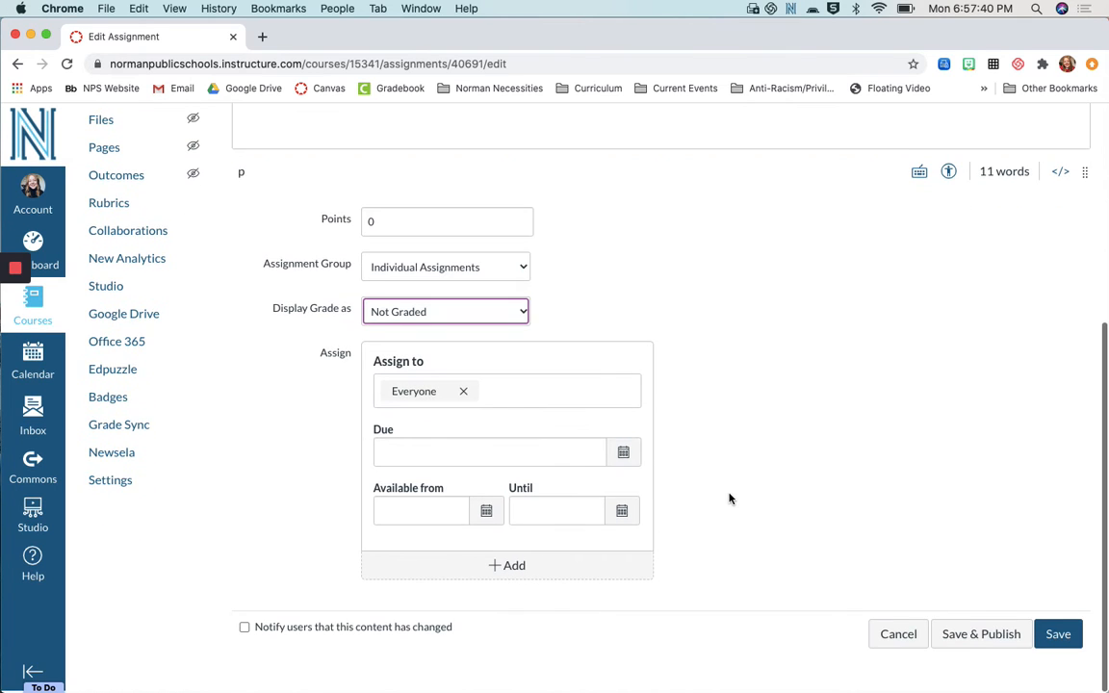
Set the assignment's grade display to Points.
click(475, 316)
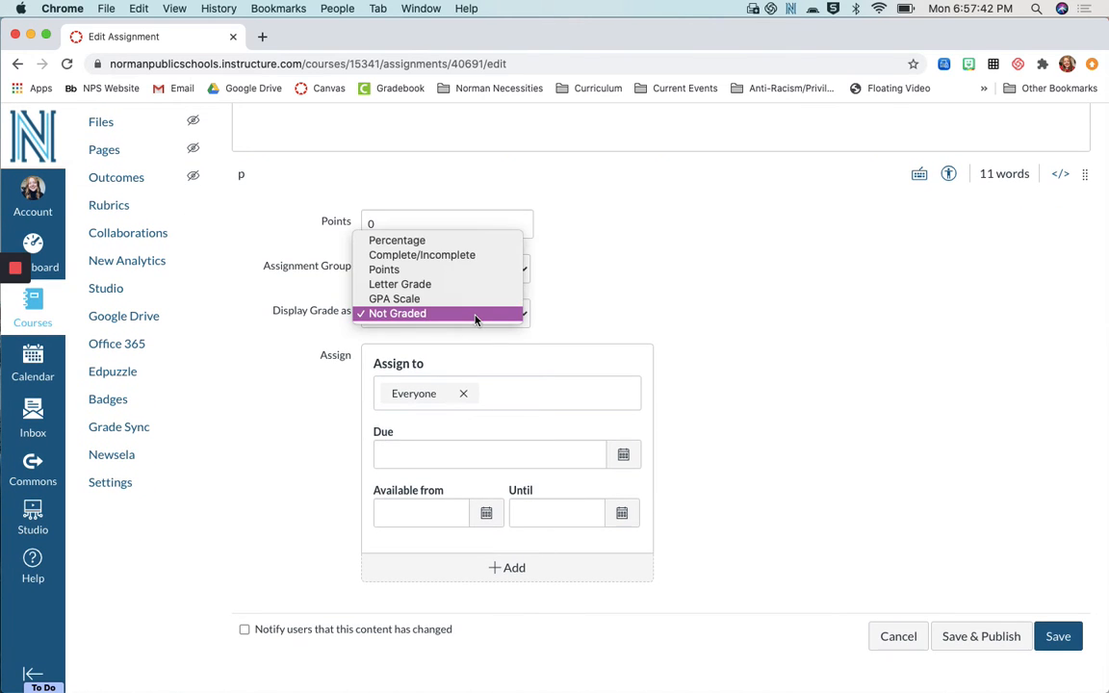
click(452, 272)
scroll(334, 289, down, 2)
scroll(334, 325, up, 3)
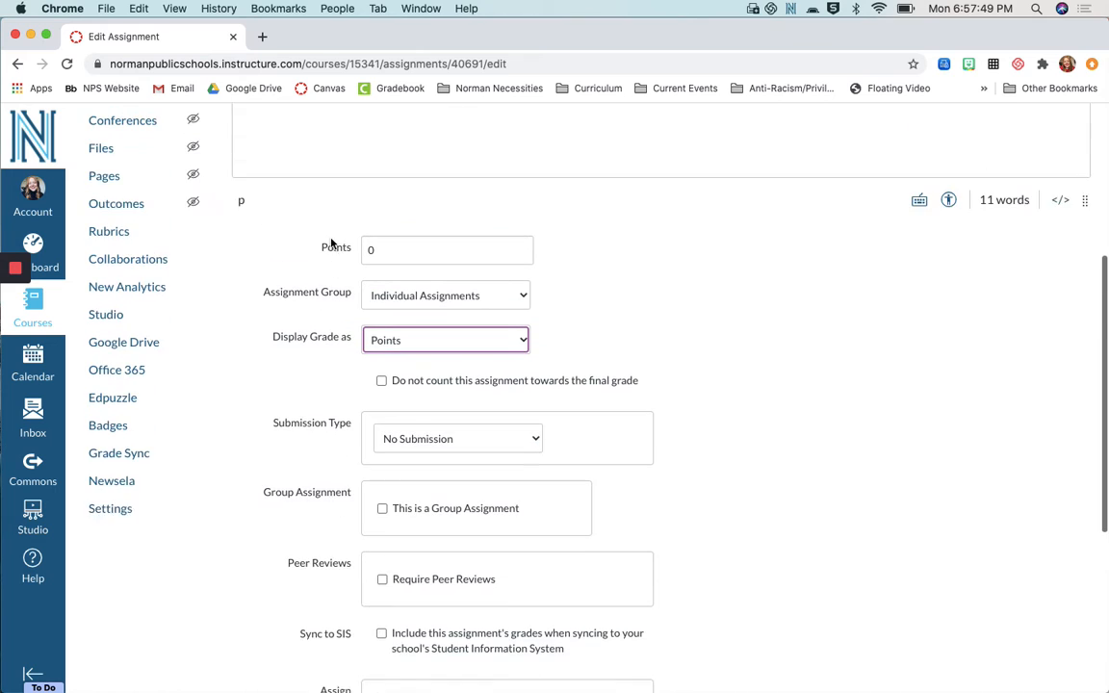
scroll(334, 324, up, 1)
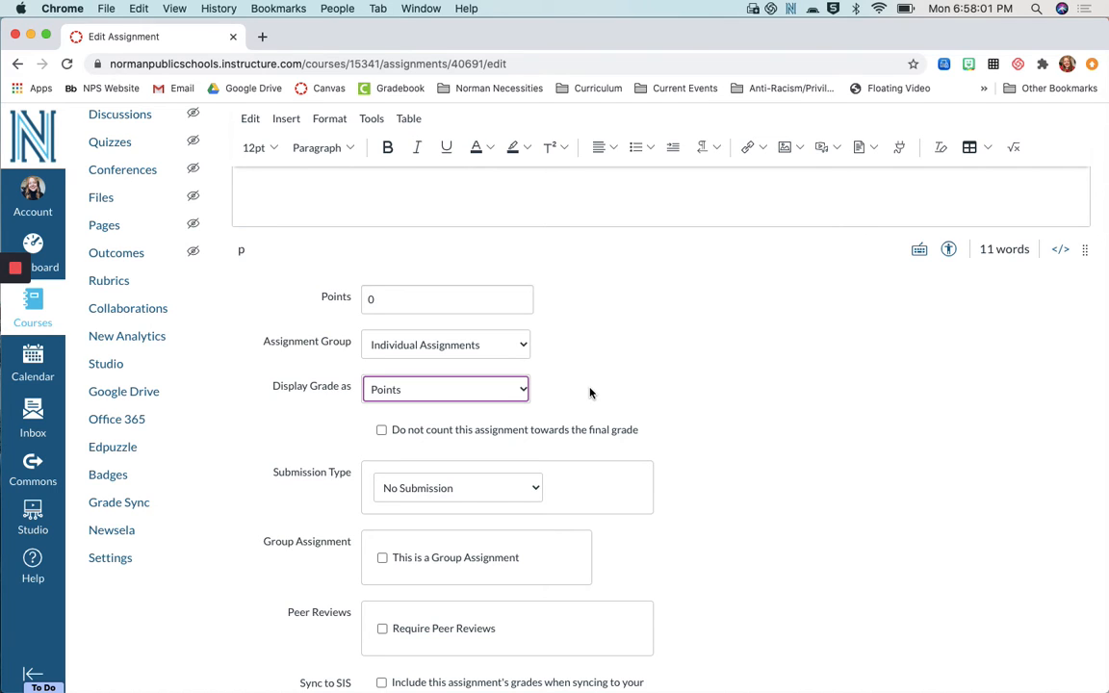
Try the option that excludes this assignment from the final grade, and turn it off again.
click(443, 429)
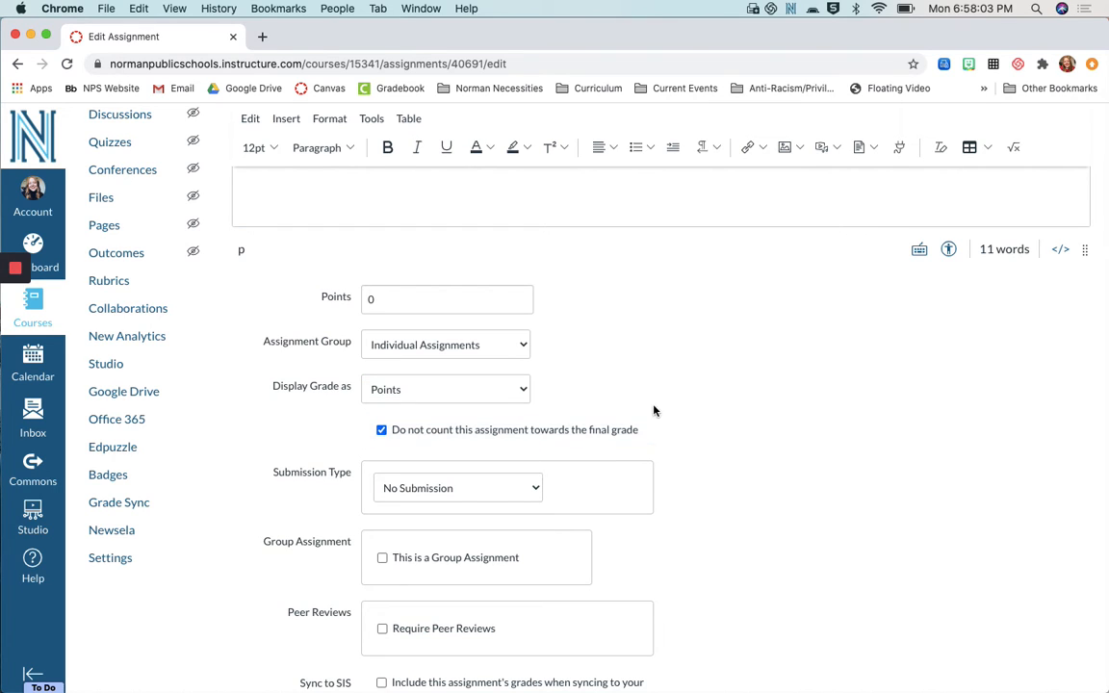
click(571, 435)
Examine the description editor's options for inserting images, media and documents, and open the selection of external apps.
scroll(594, 337, up, 5)
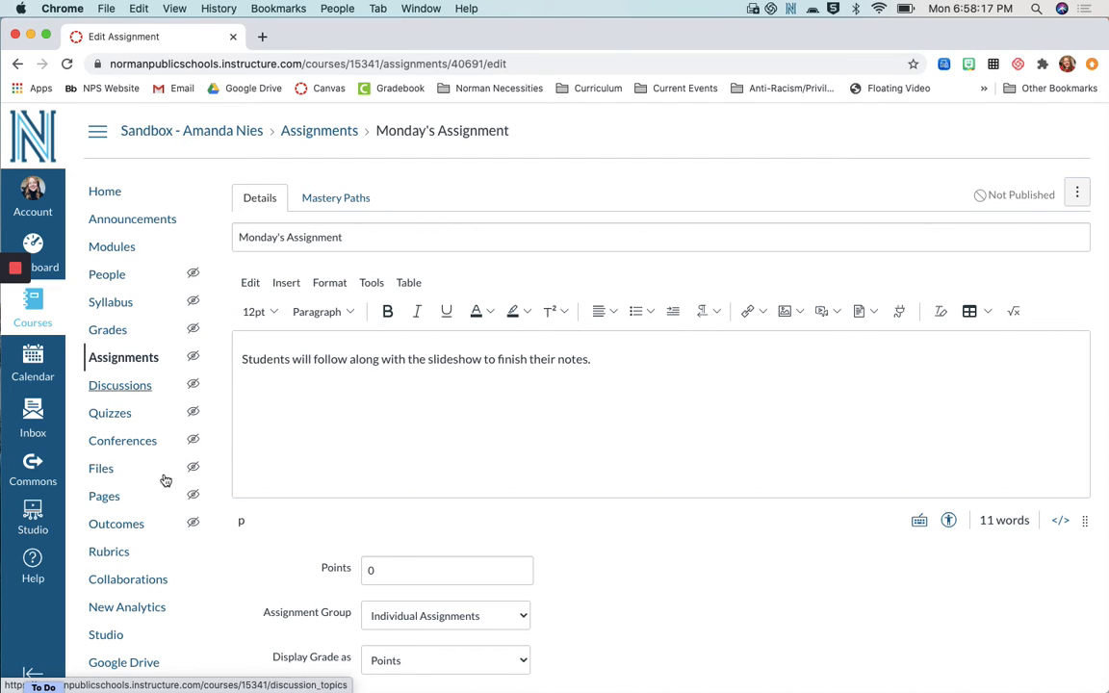
click(799, 312)
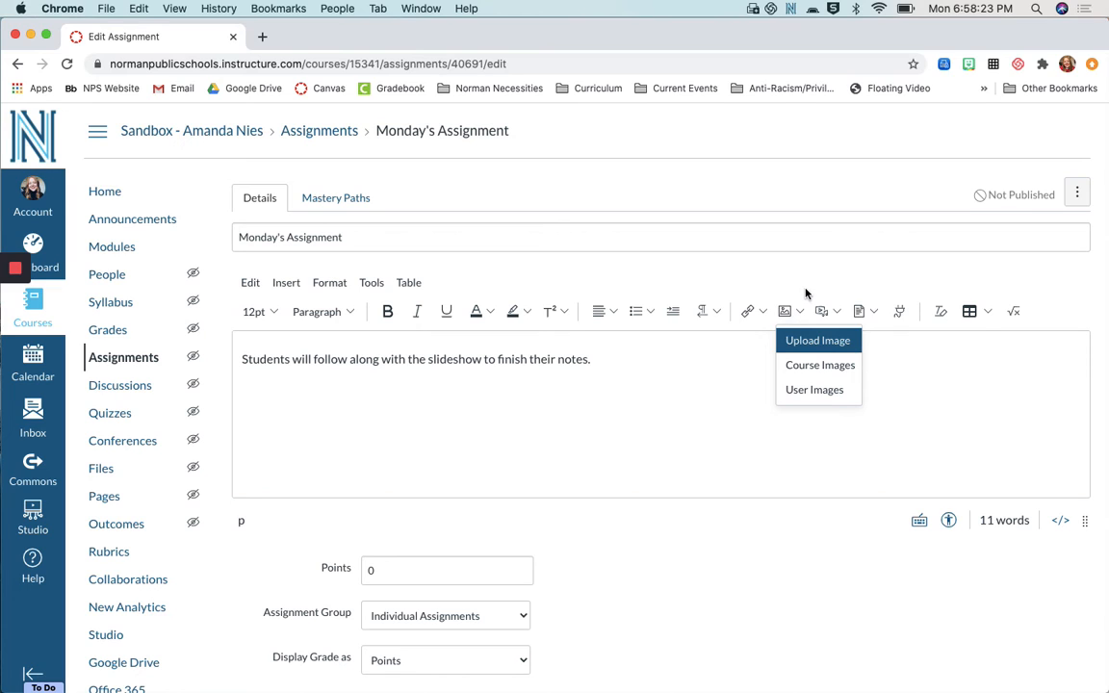
click(836, 313)
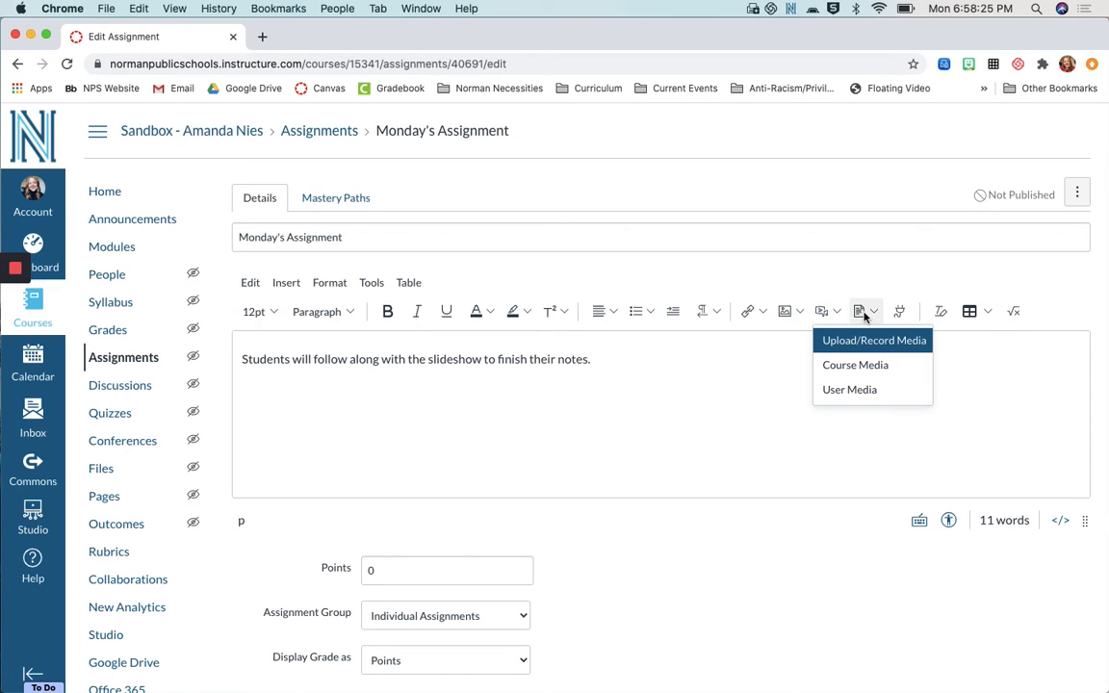
click(871, 313)
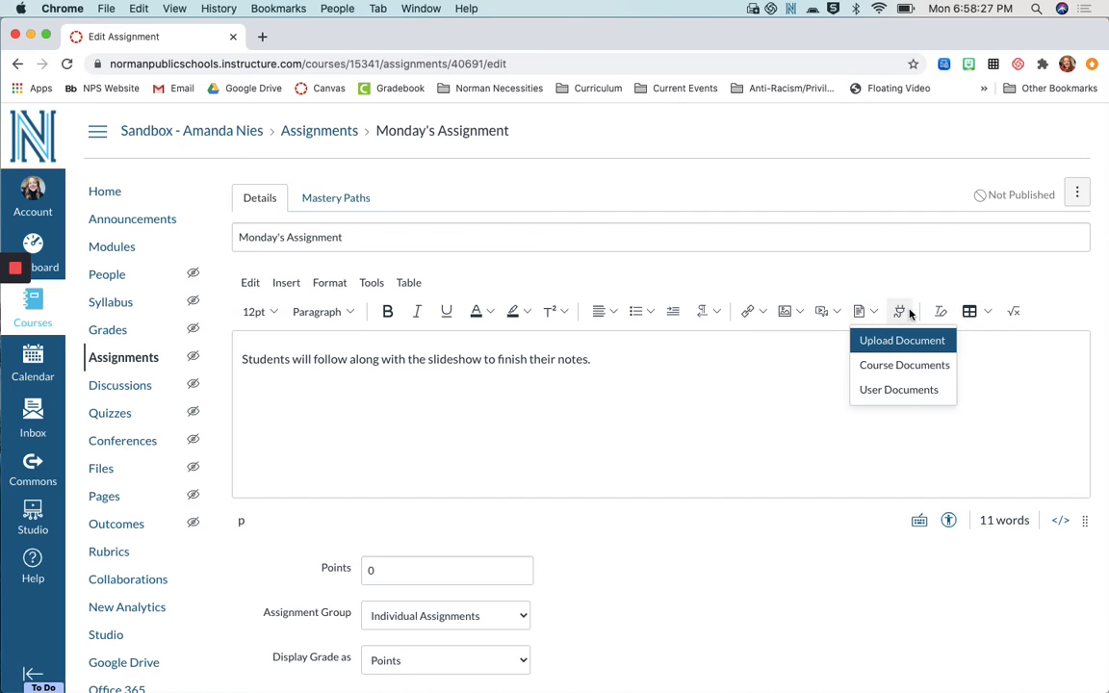
click(902, 313)
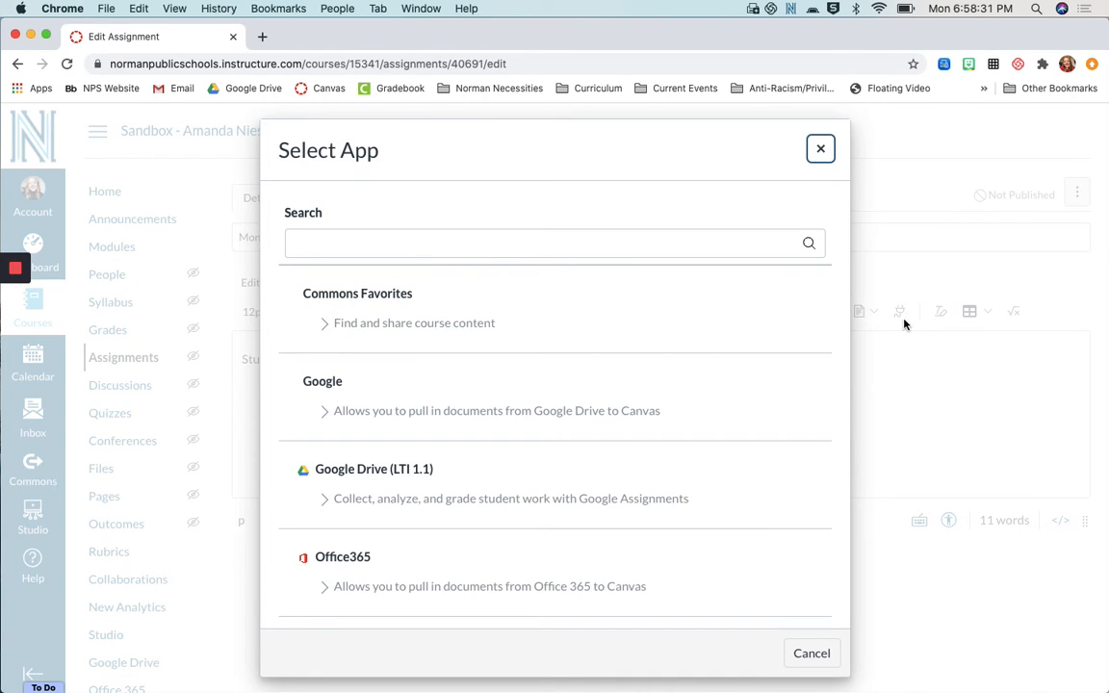
Examine the external apps available for the description, and close the selection without choosing one.
scroll(425, 485, down, 3)
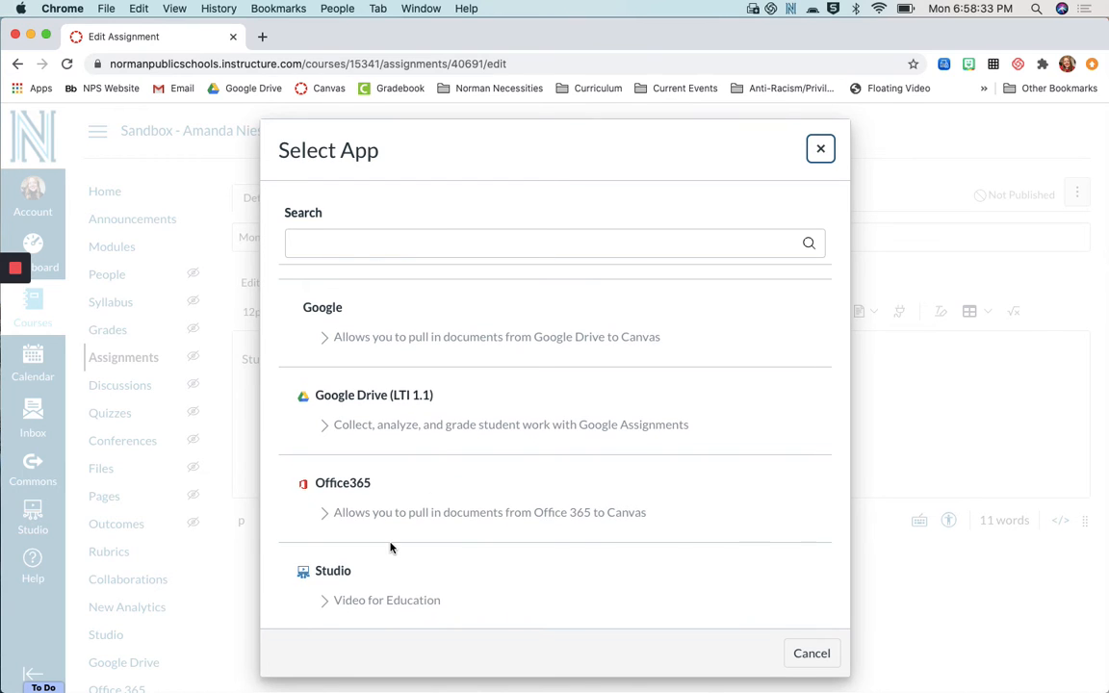
scroll(389, 546, down, 1)
scroll(366, 582, up, 2)
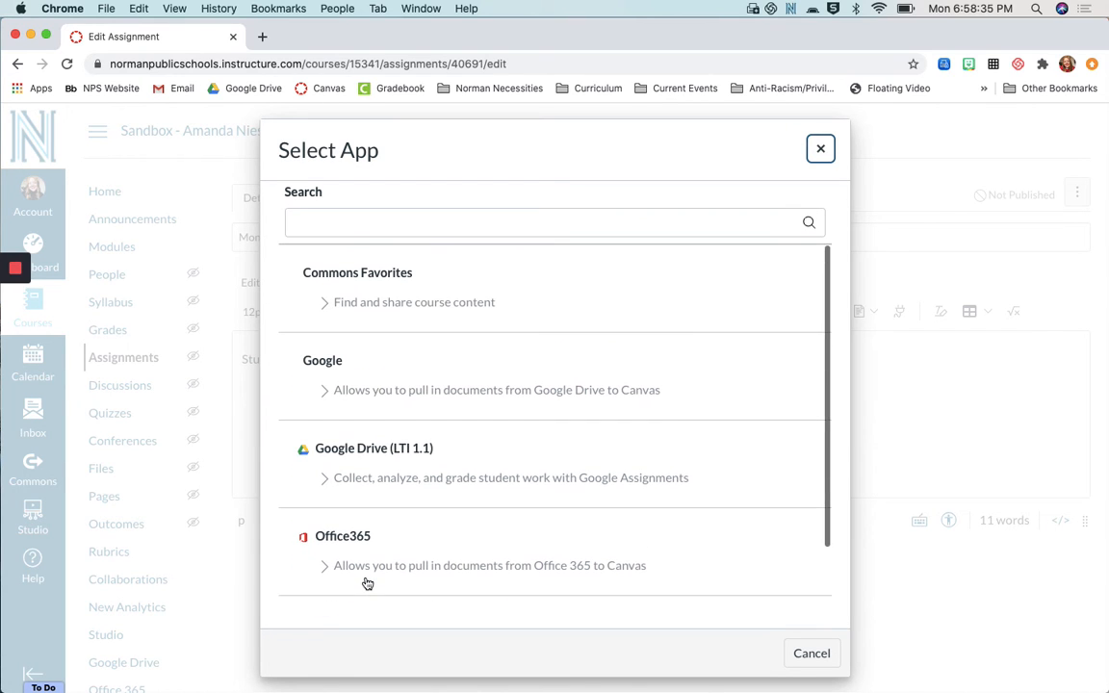
scroll(380, 458, down, 2)
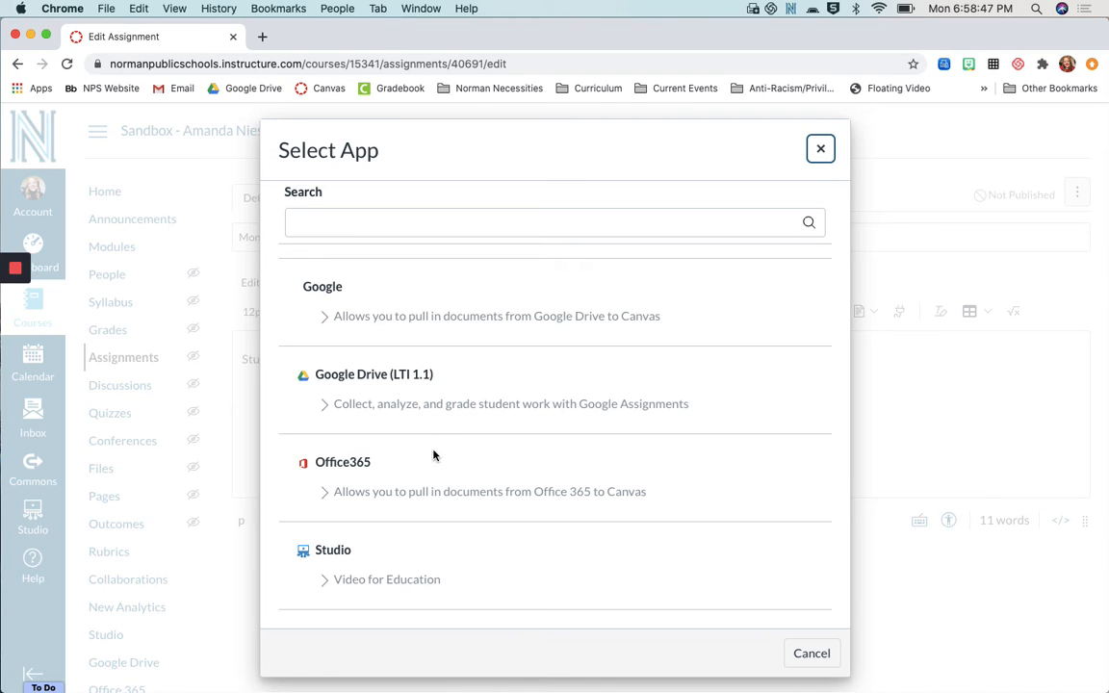
click(819, 151)
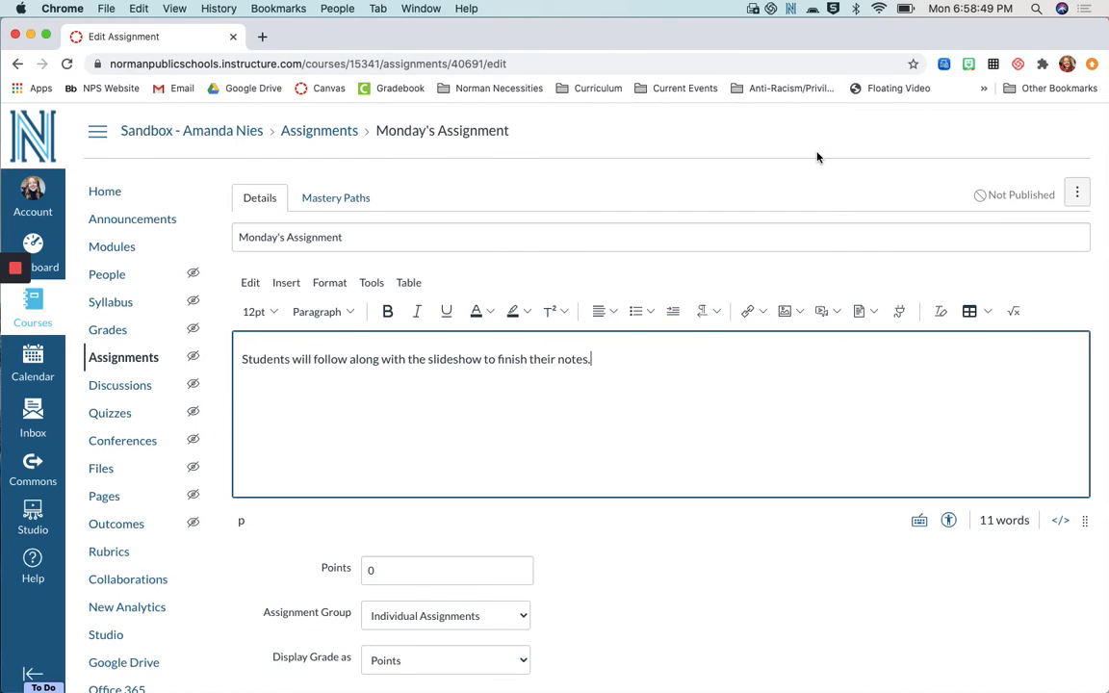
Set the assignment's submission type to Online and review its online entry options.
scroll(558, 424, down, 2)
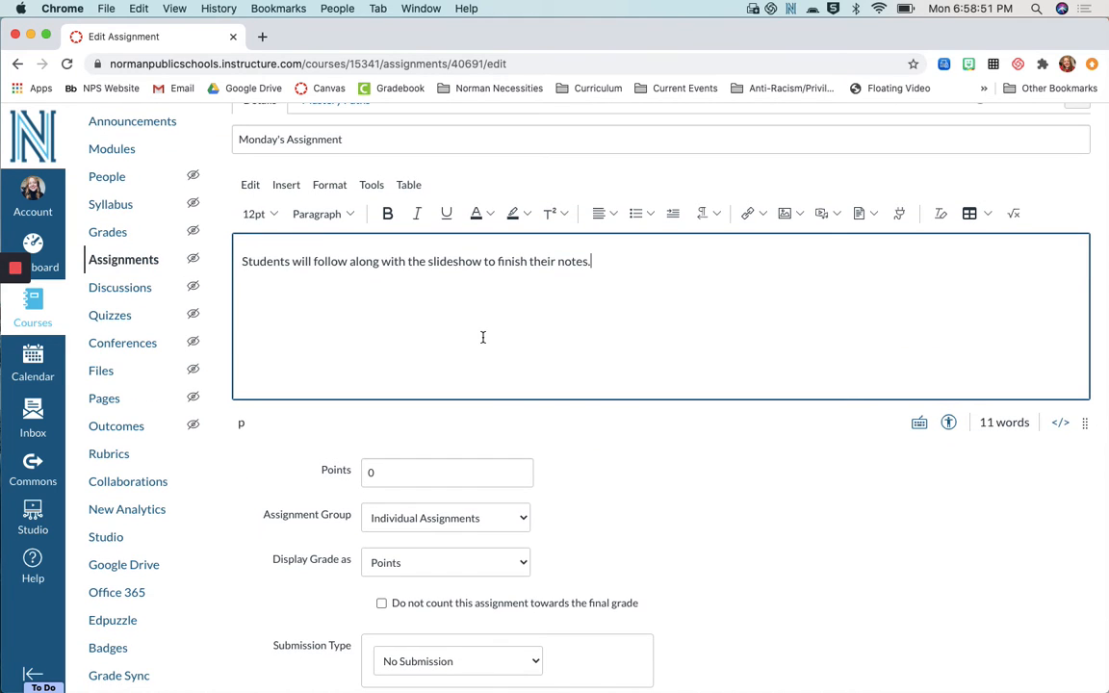
scroll(453, 390, down, 2)
scroll(453, 390, down, 4)
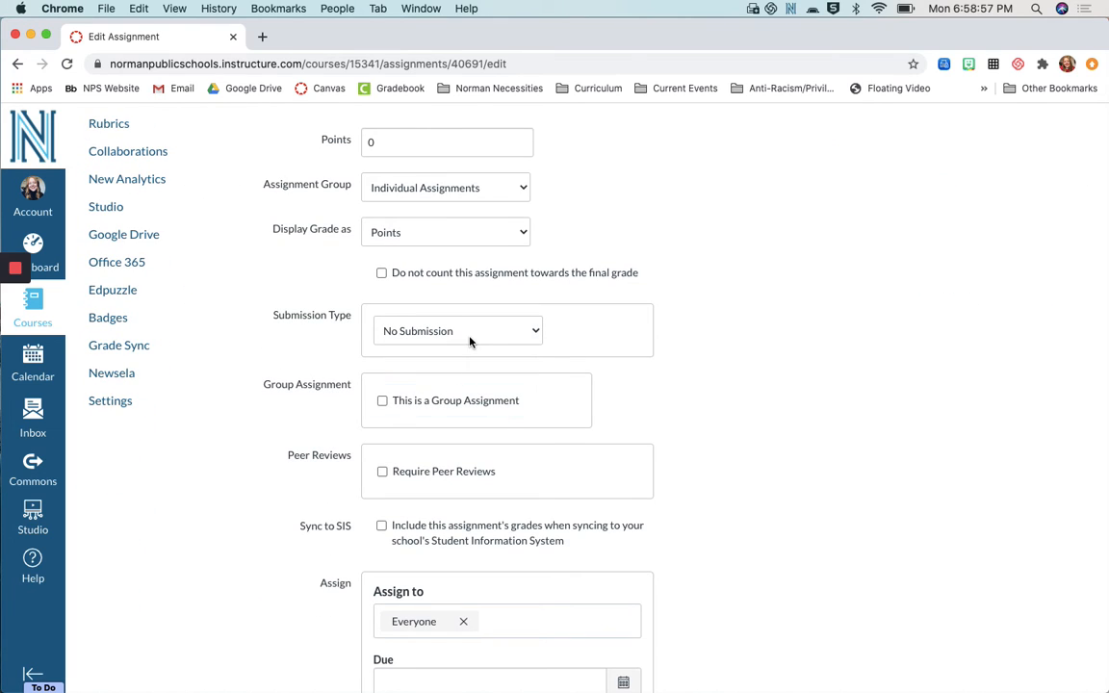
click(470, 341)
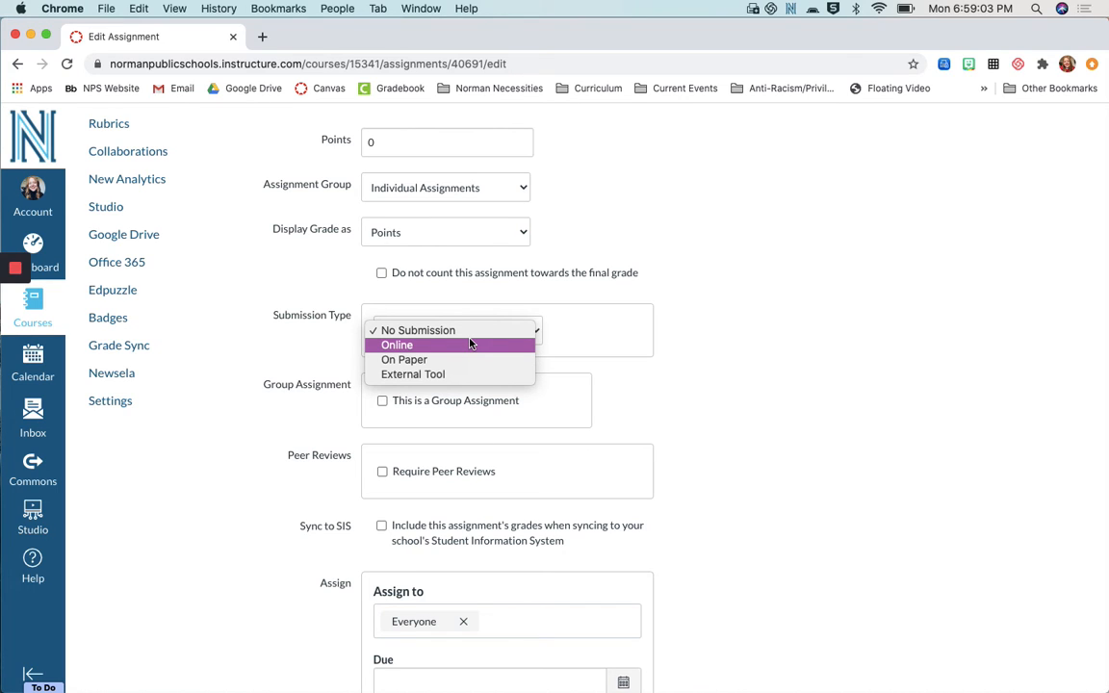
click(470, 344)
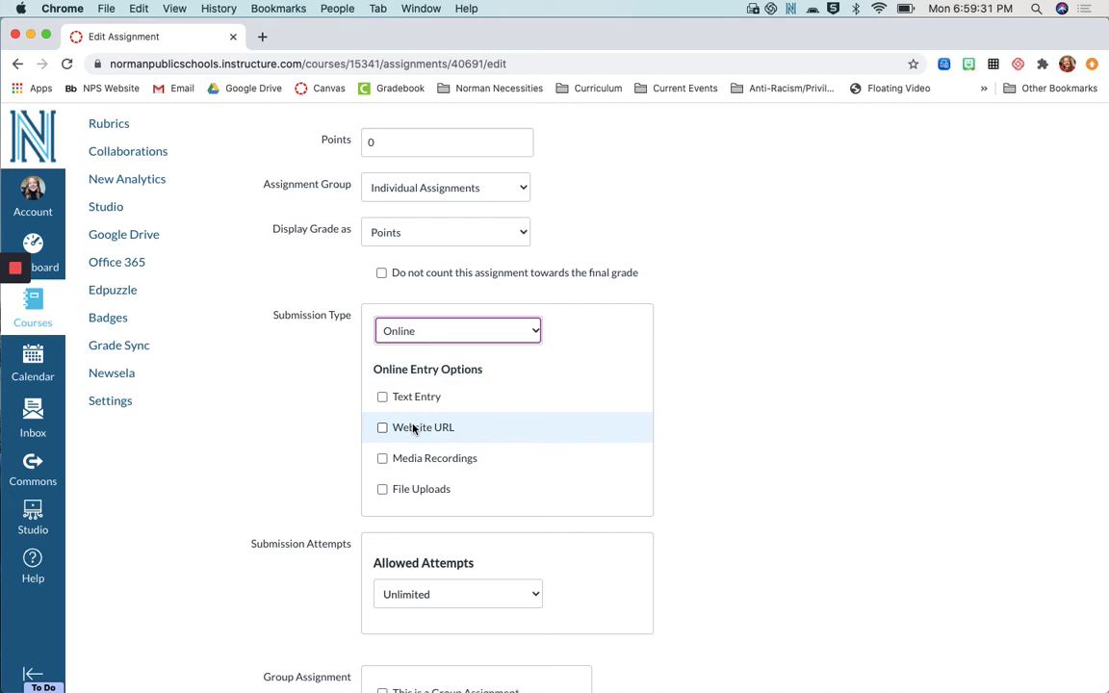
scroll(416, 426, down, 2)
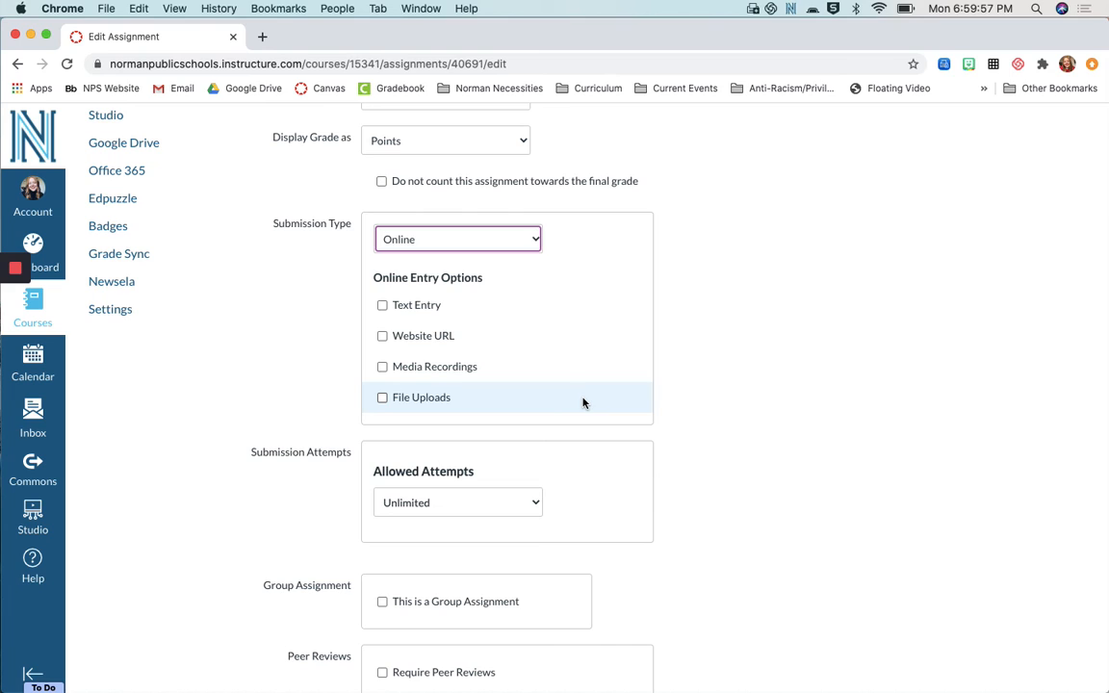
Set the submission type to External Tool and choose Google Drive Cloud Assignment as the tool.
click(536, 248)
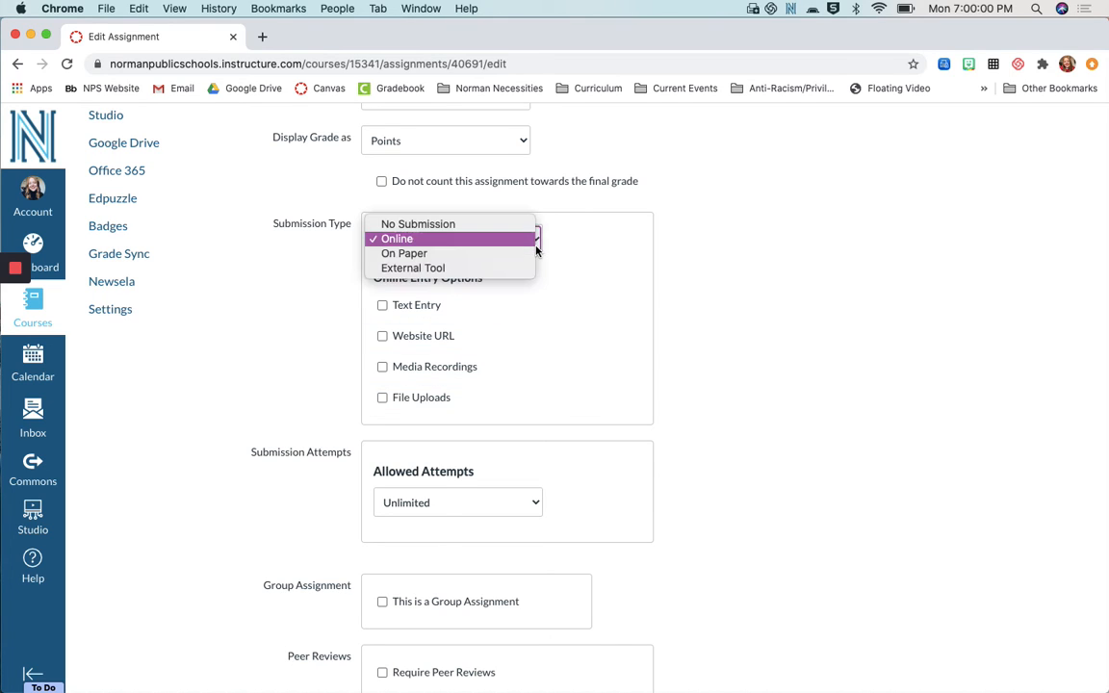
click(494, 271)
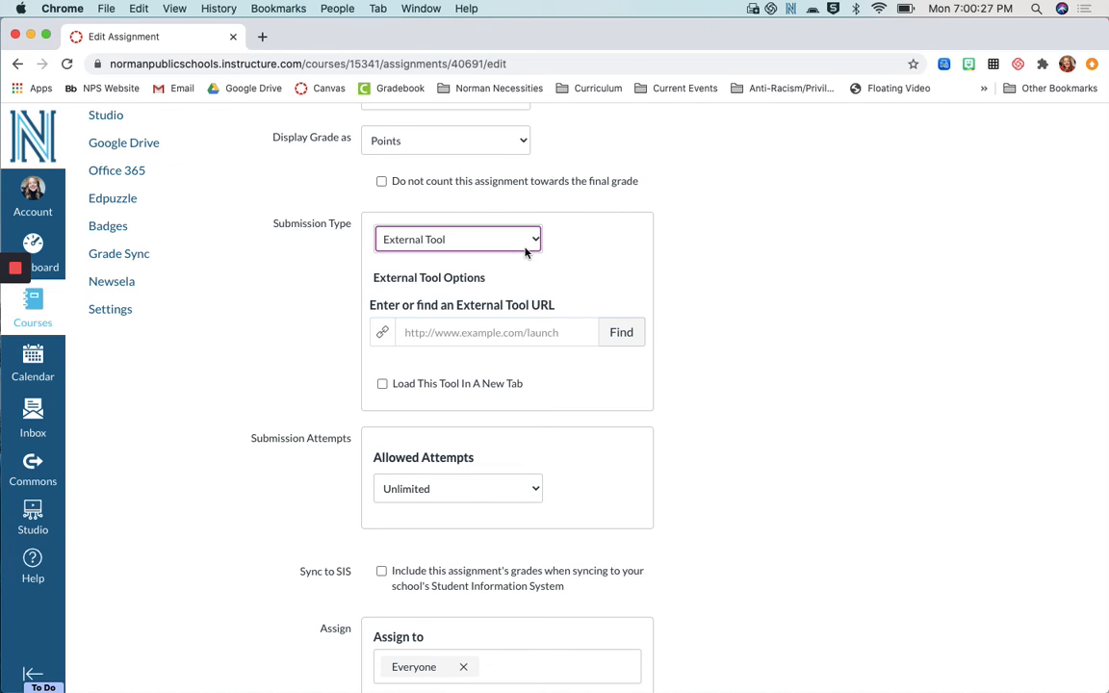
click(621, 336)
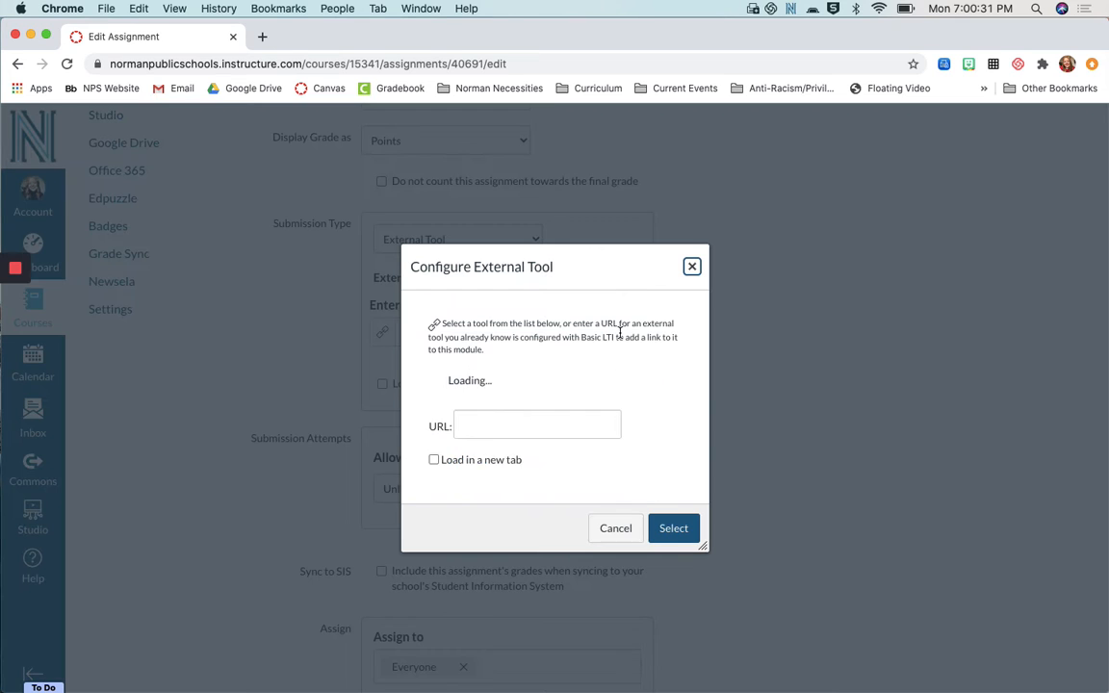
scroll(601, 404, down, 3)
scroll(597, 433, down, 2)
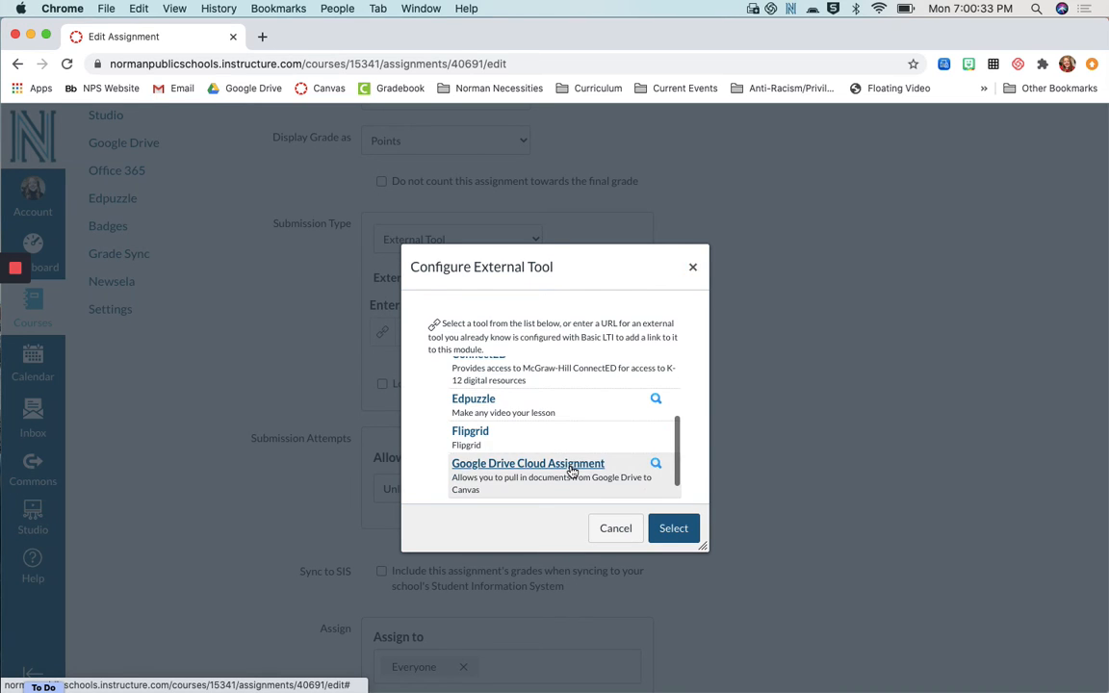
click(572, 471)
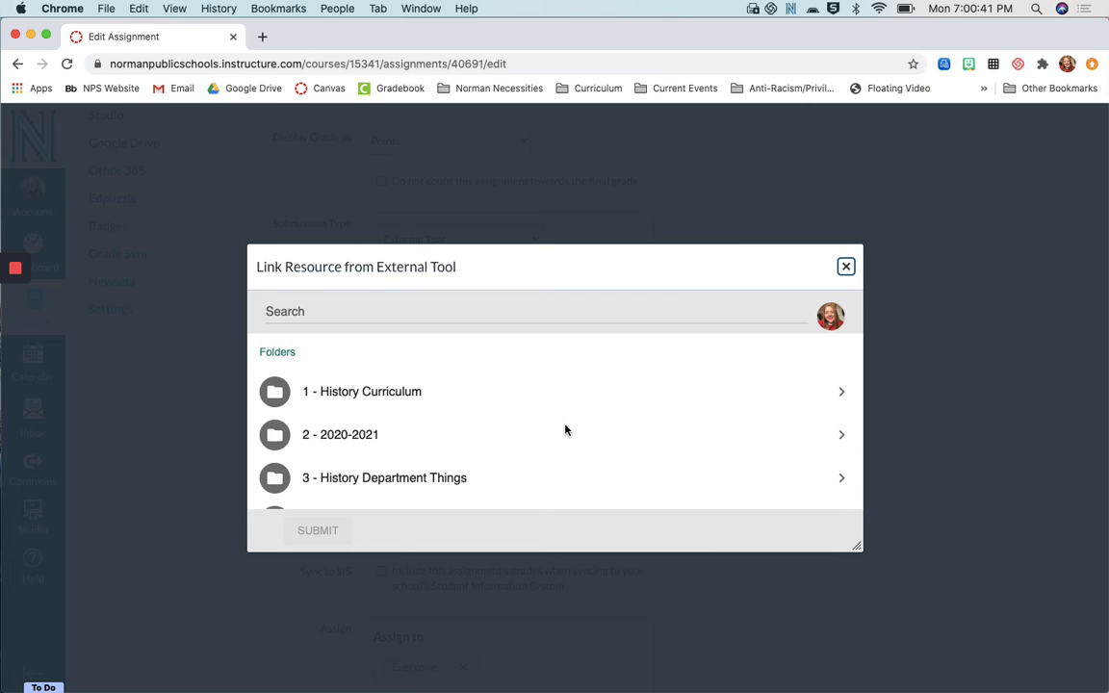
Link the document "1st Period Outline Notes - Principles of Government" from Google Drive and confirm the external tool selection.
scroll(566, 430, down, 3)
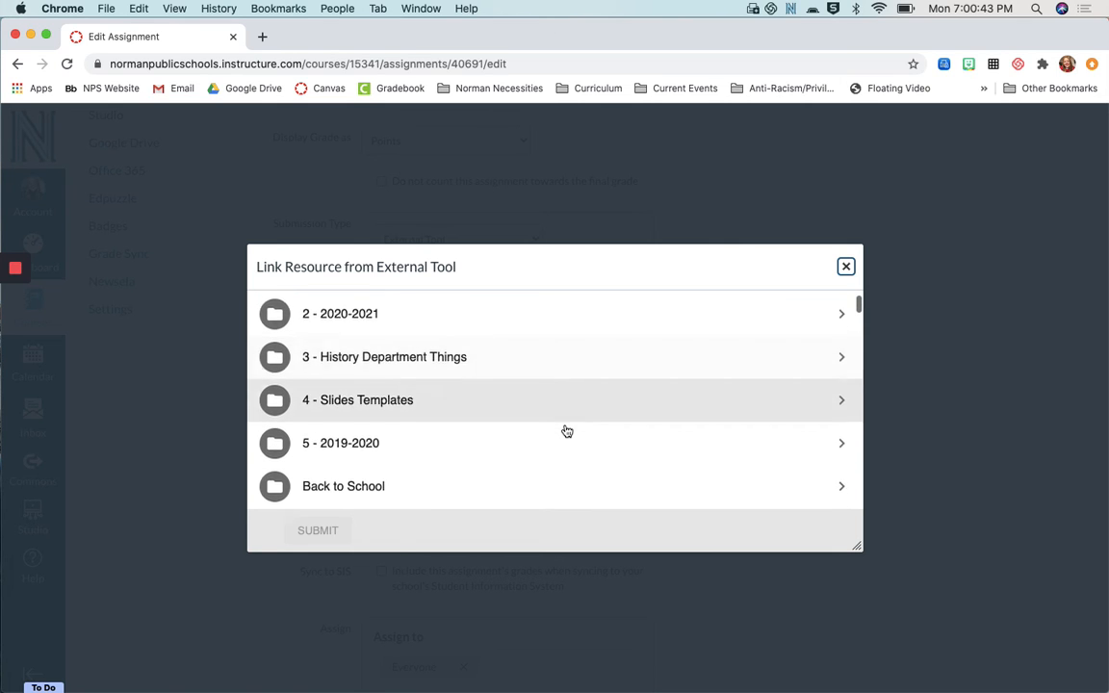
scroll(566, 430, down, 15)
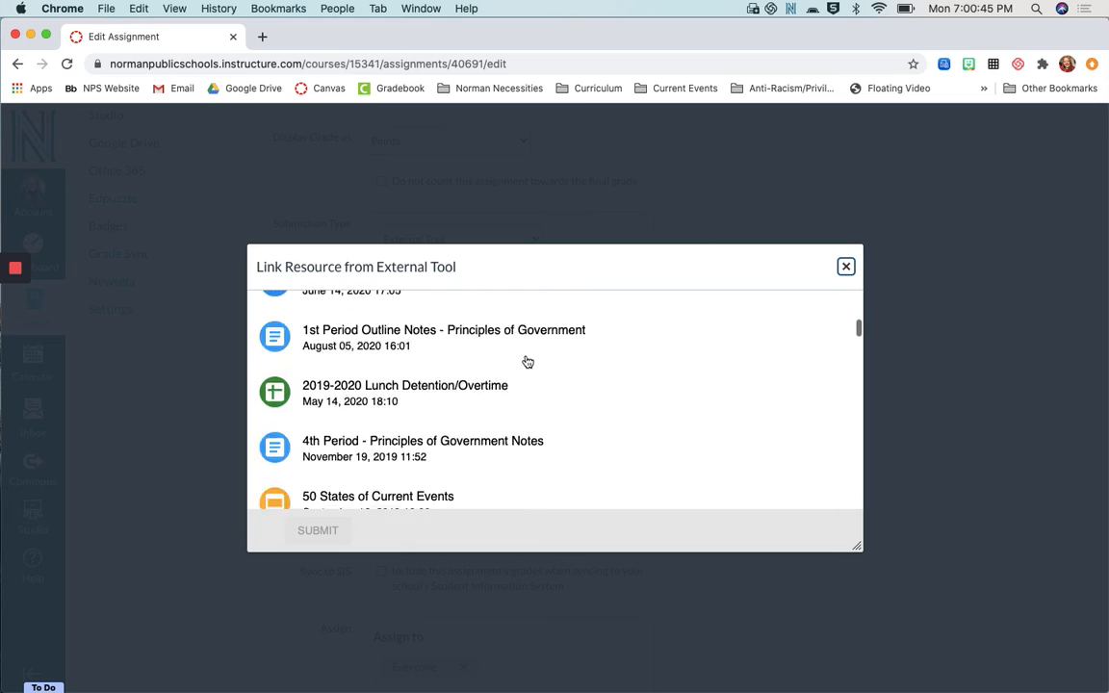
scroll(447, 389, up, 1)
click(448, 388)
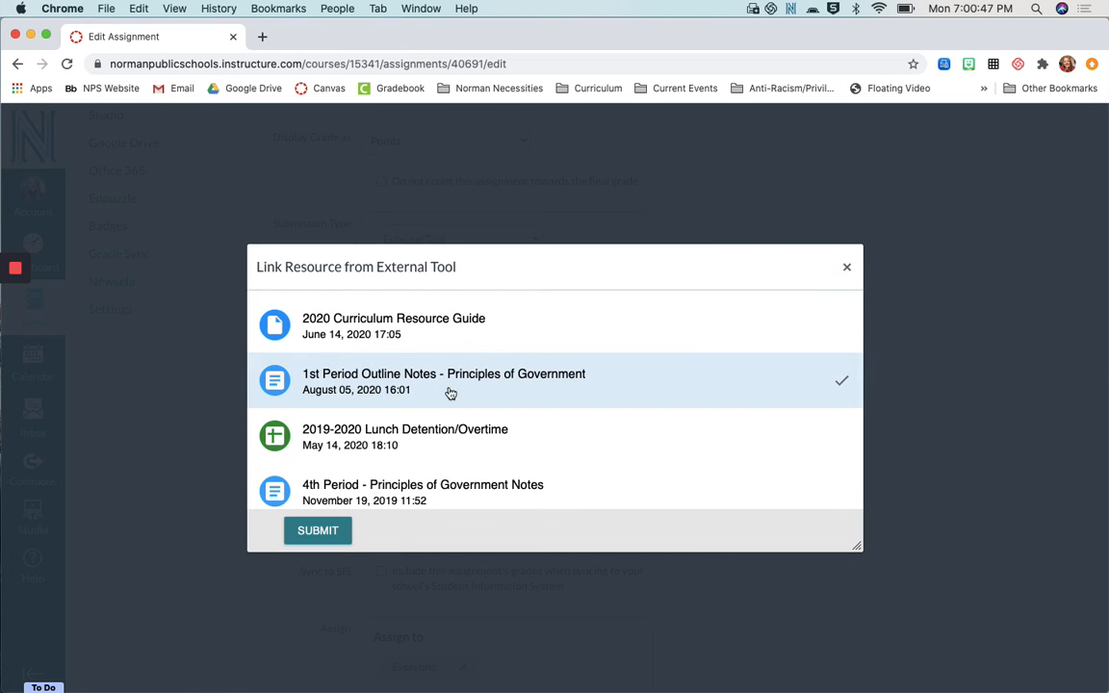
click(339, 530)
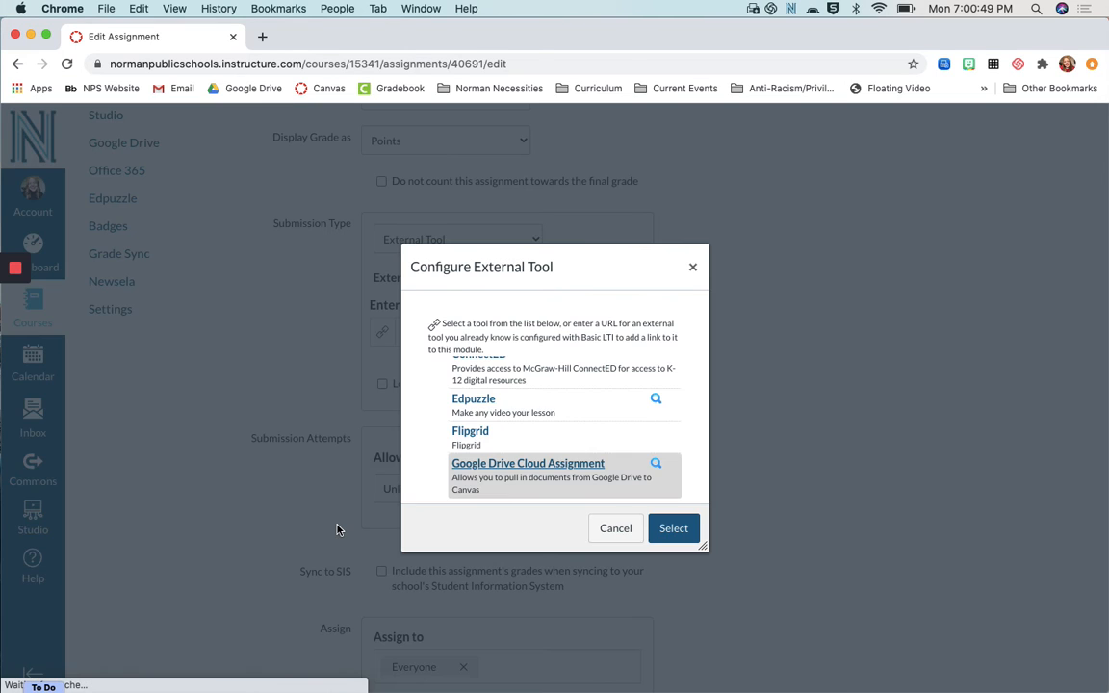
scroll(617, 355, down, 2)
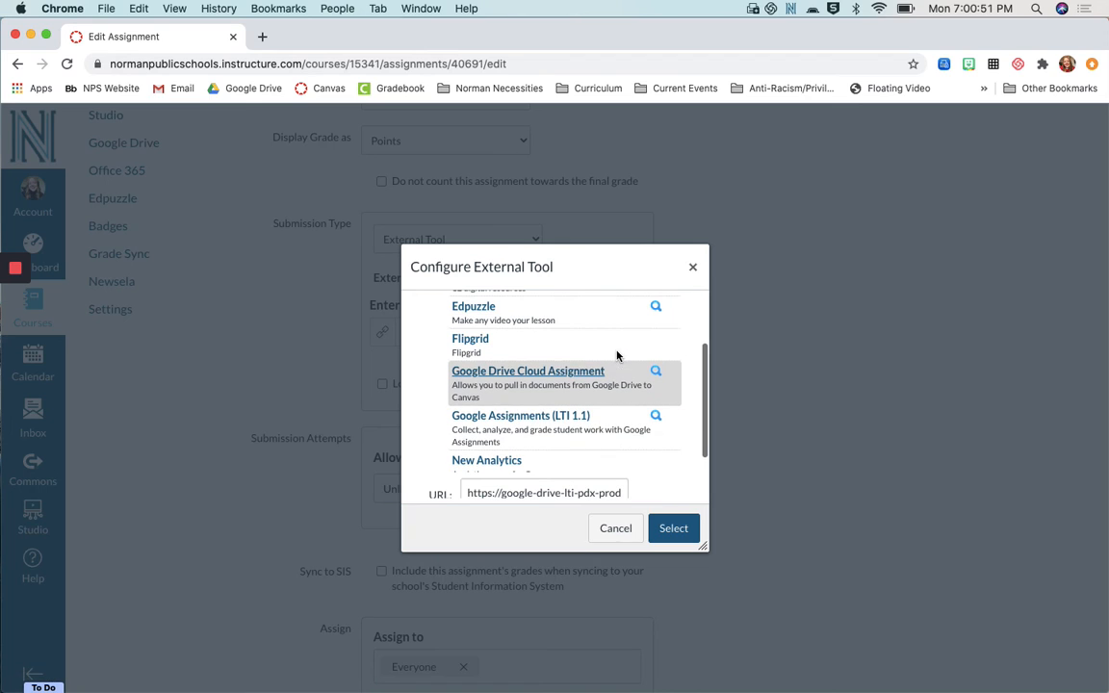
scroll(638, 452, down, 2)
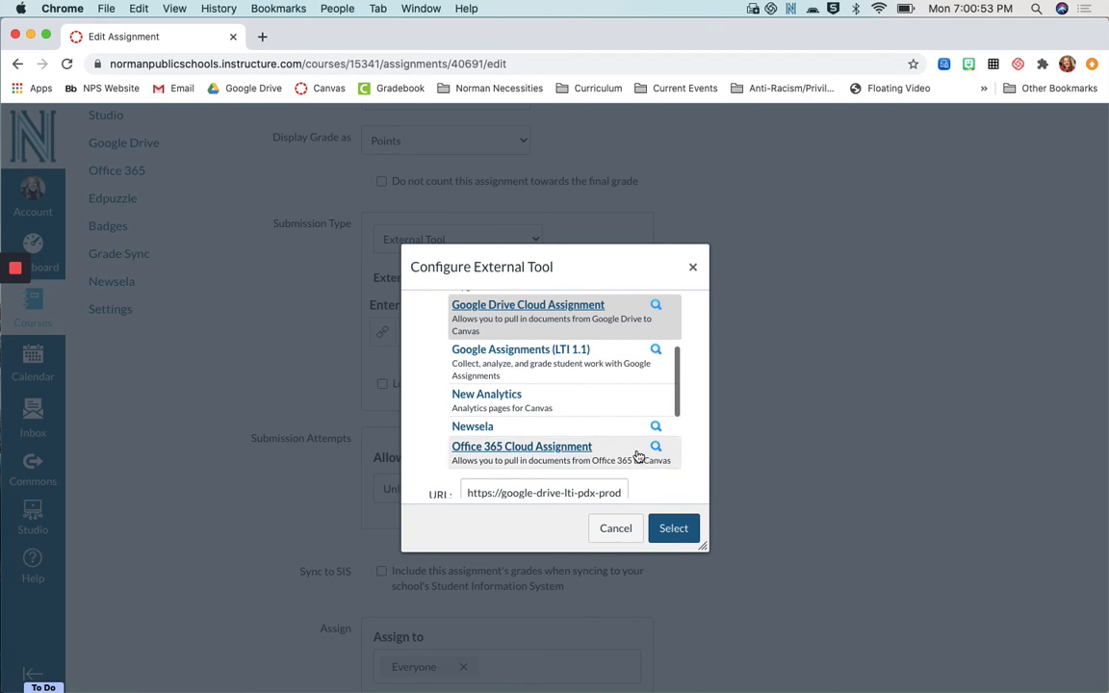
click(674, 539)
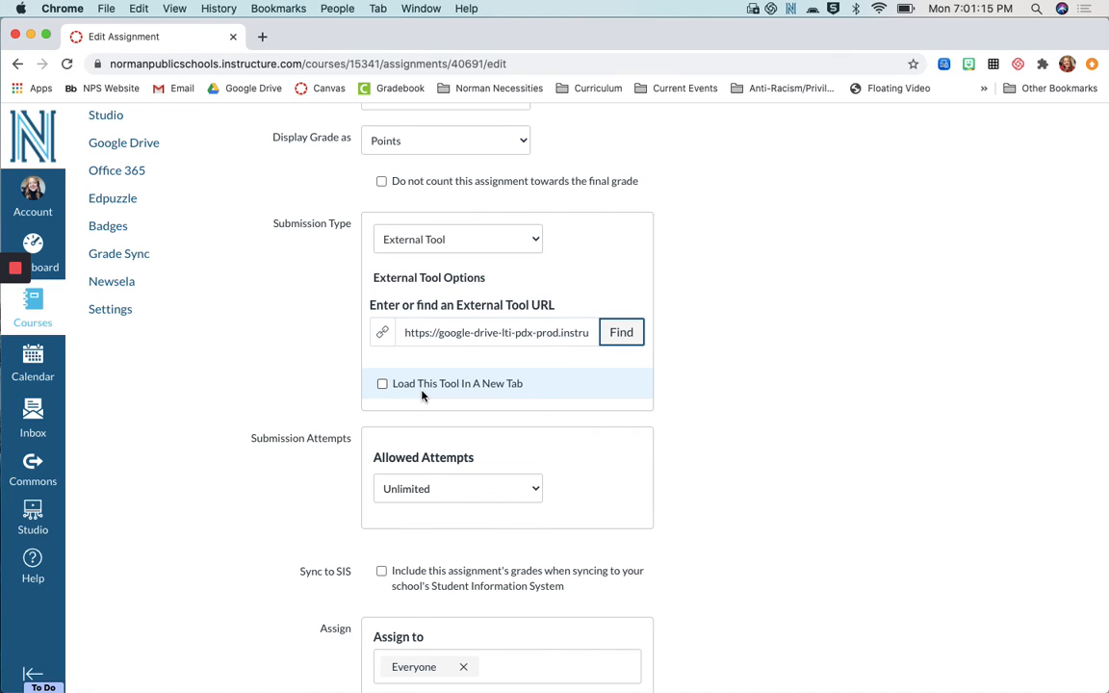
Keep the allowed attempts at Unlimited and save the assignment without publishing it.
scroll(307, 386, down, 5)
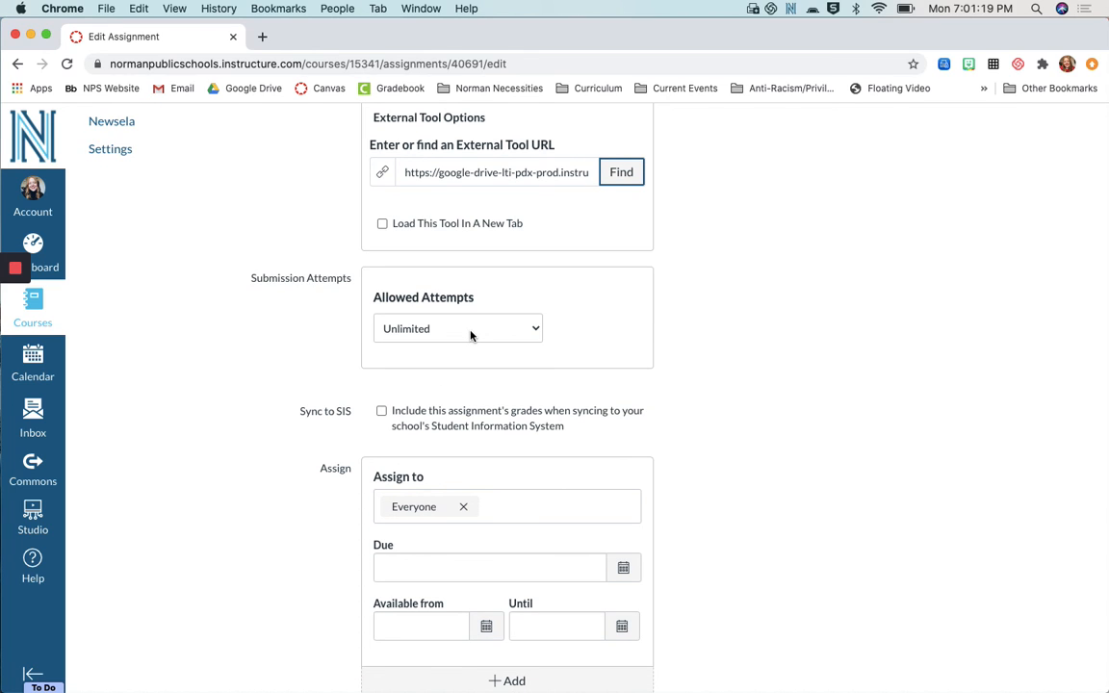
click(470, 334)
click(322, 363)
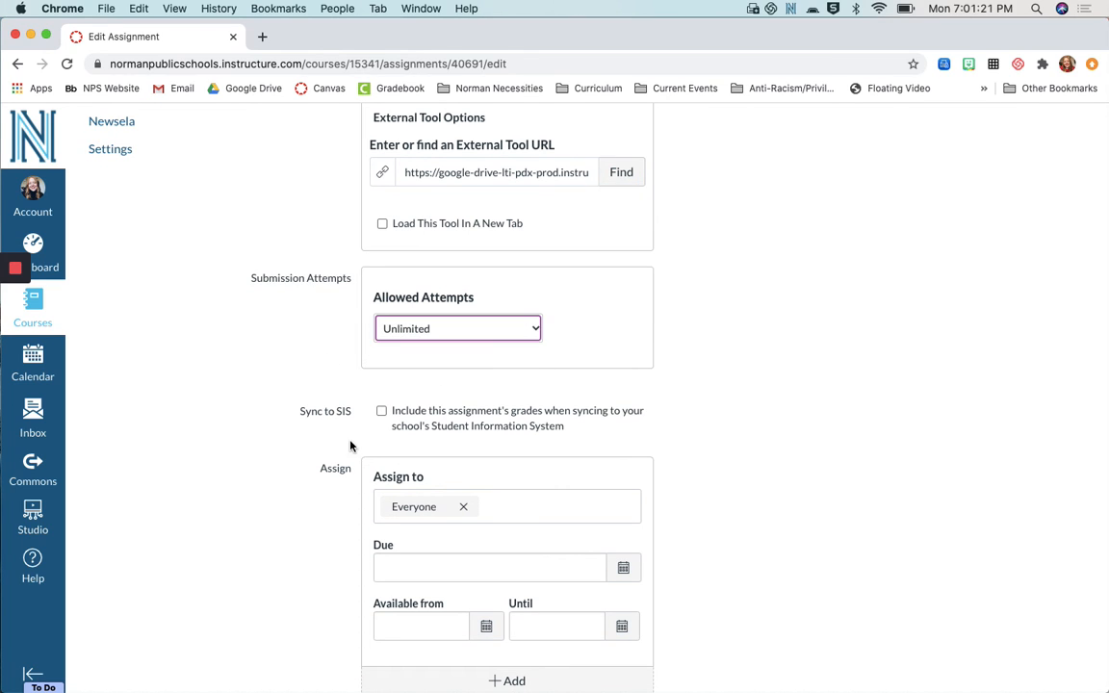
scroll(352, 446, down, 1)
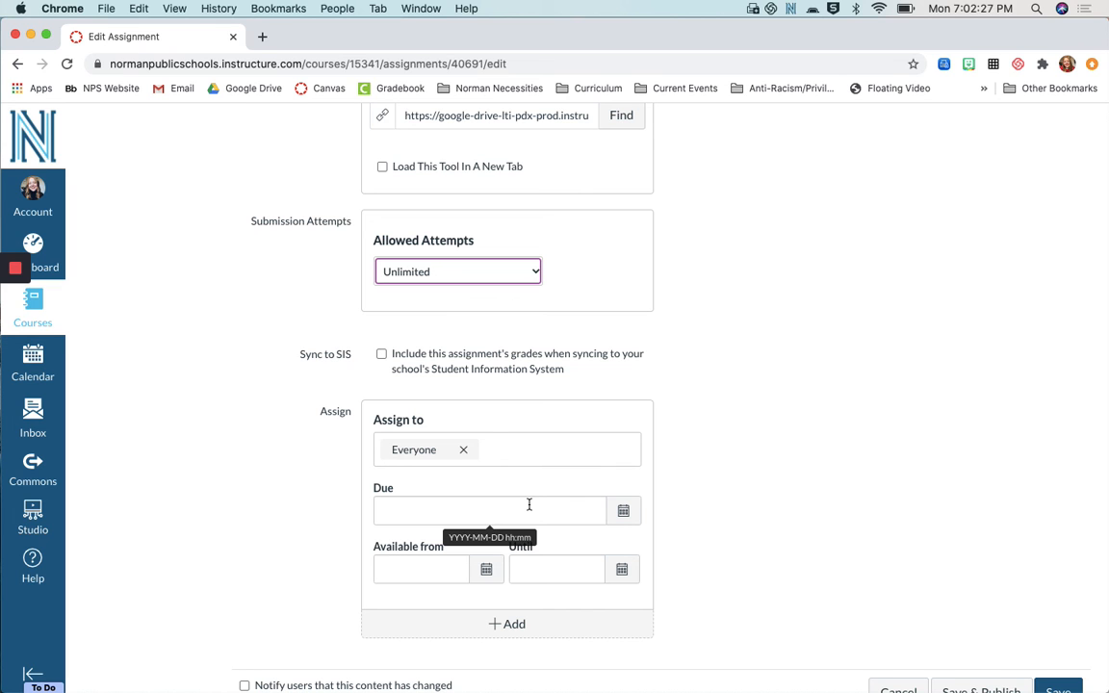
scroll(1059, 553, down, 2)
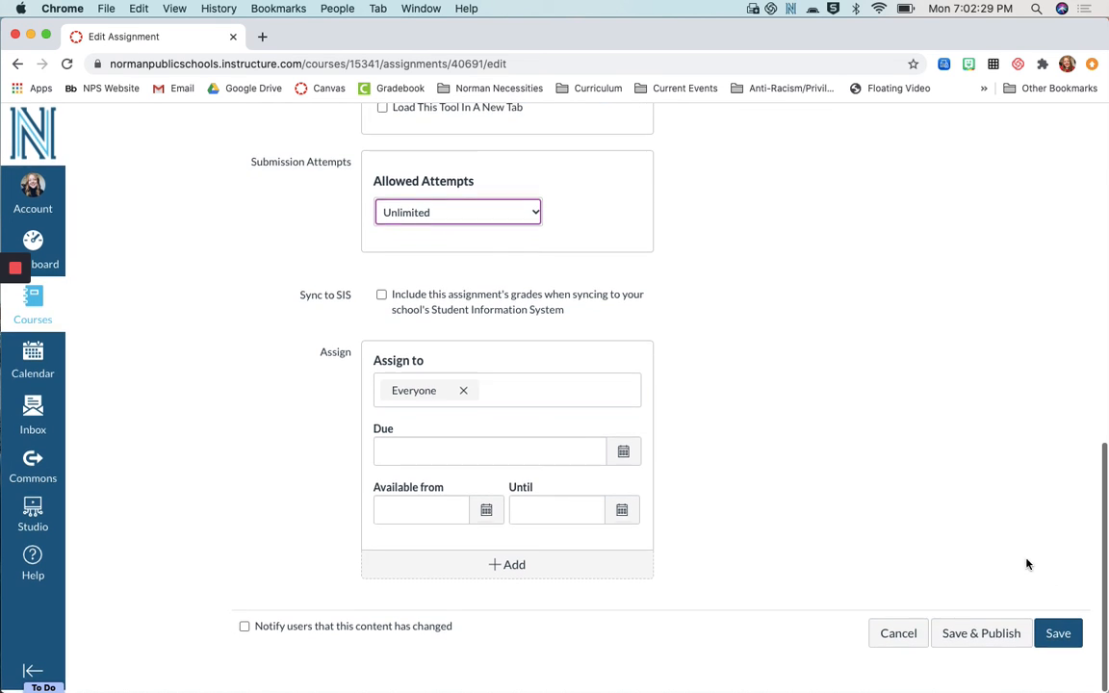
click(1056, 636)
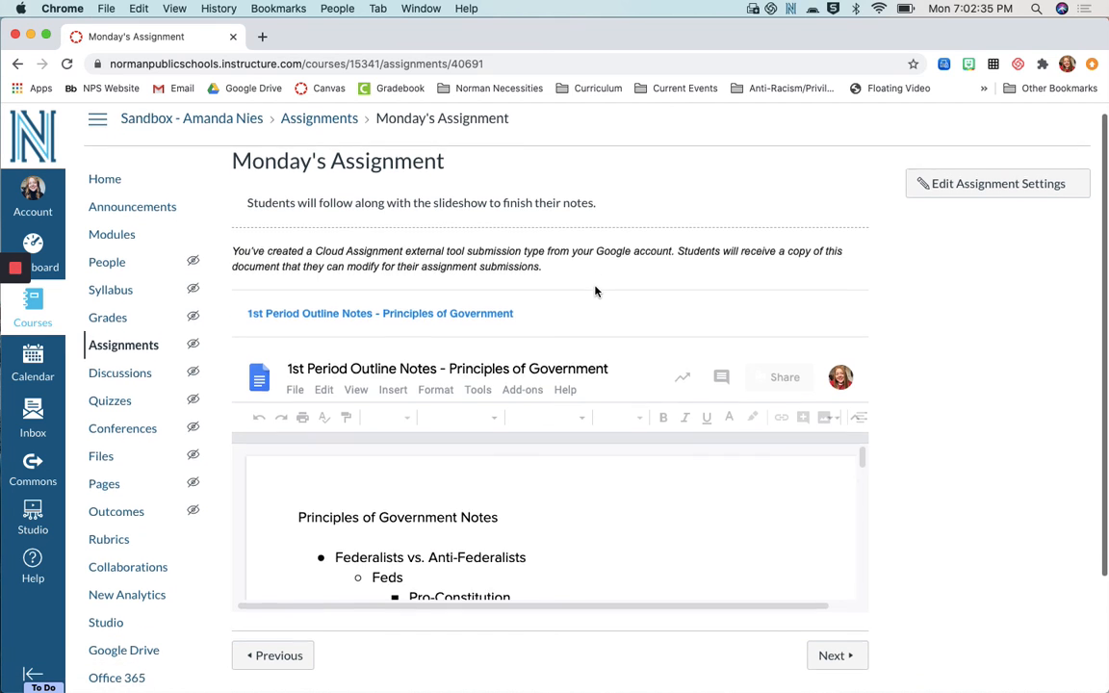
Examine the embedded outline notes on the saved assignment page and in their own Google Docs tab, and return to the assignment.
scroll(595, 291, down, 1)
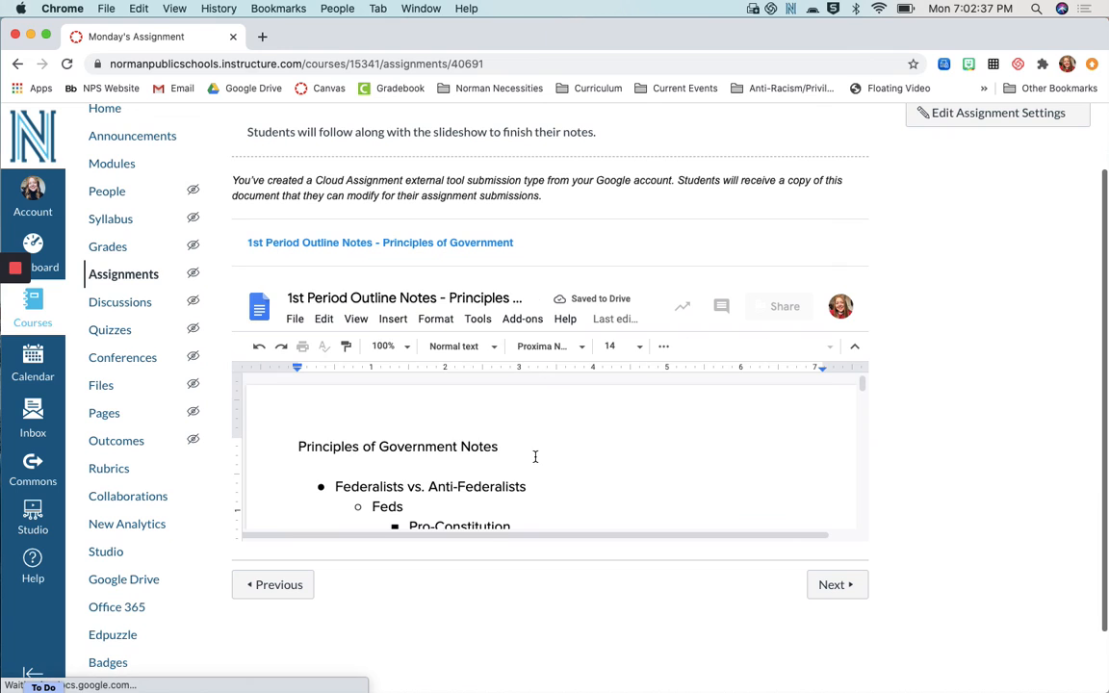
scroll(534, 456, down, 2)
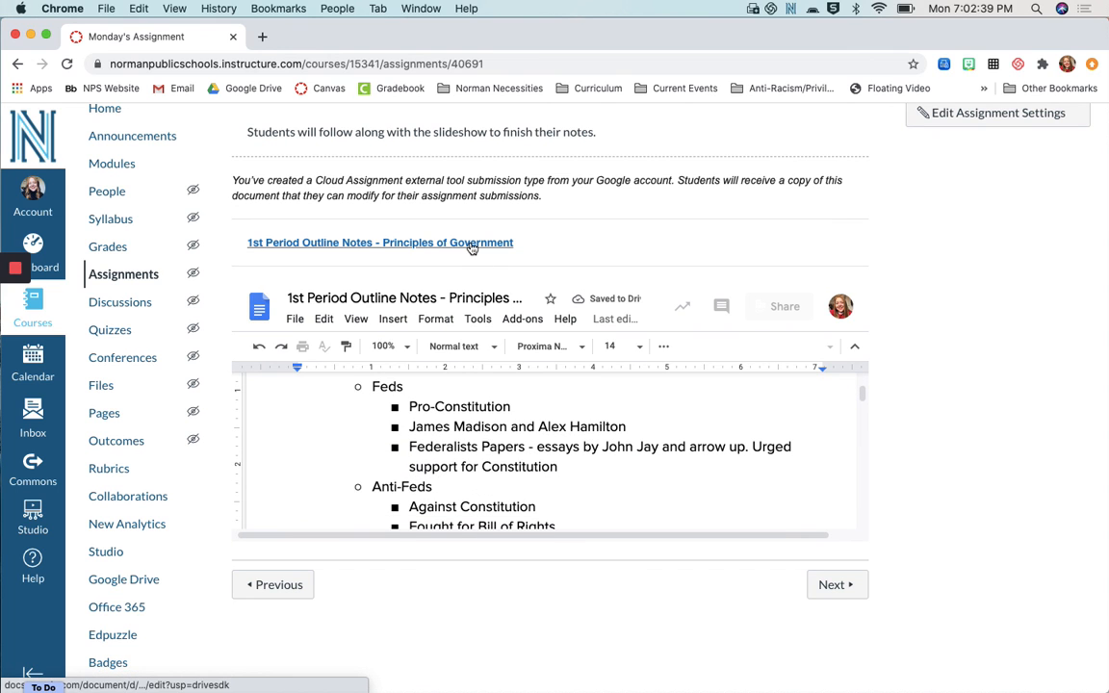
click(335, 244)
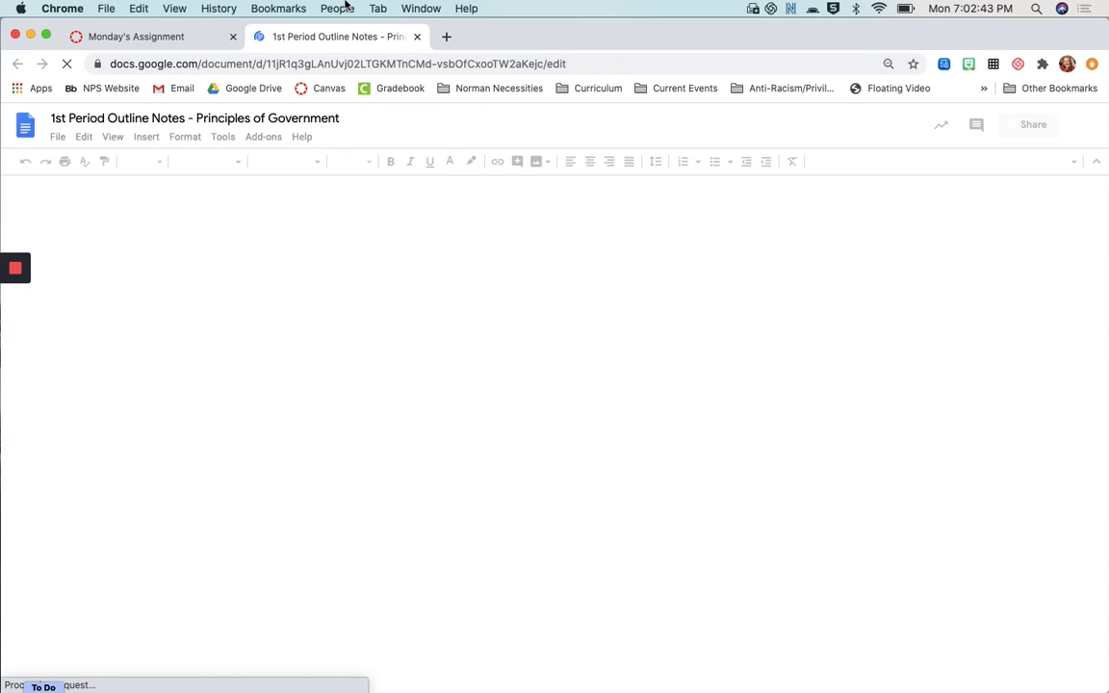
click(178, 39)
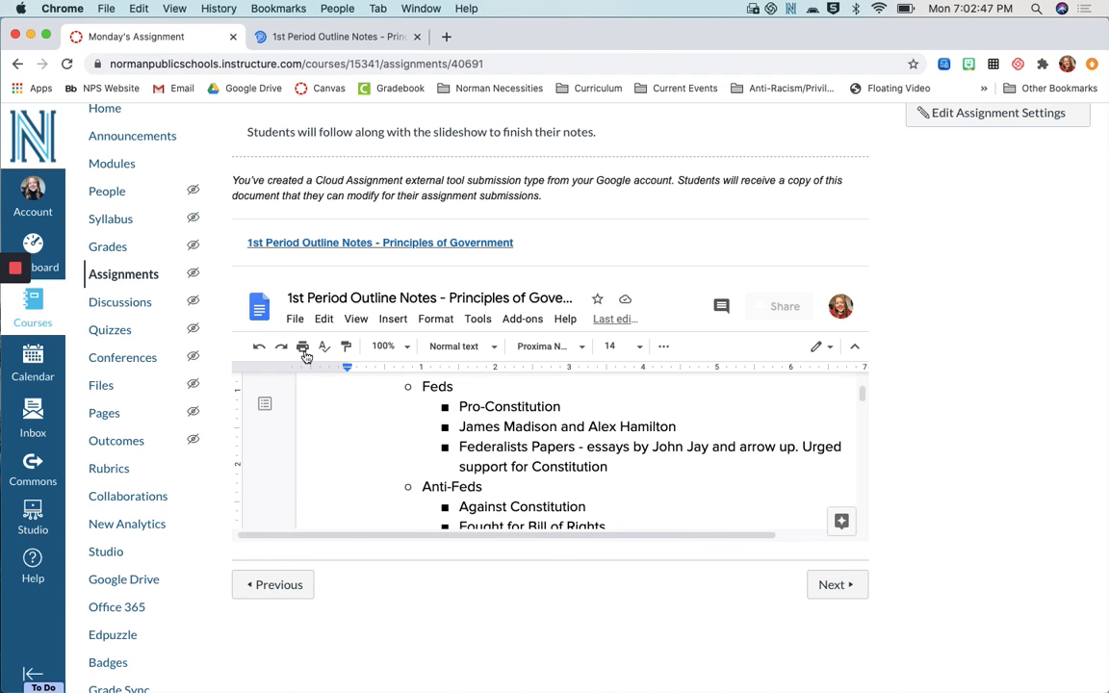
scroll(478, 466, down, 3)
scroll(478, 466, down, 3)
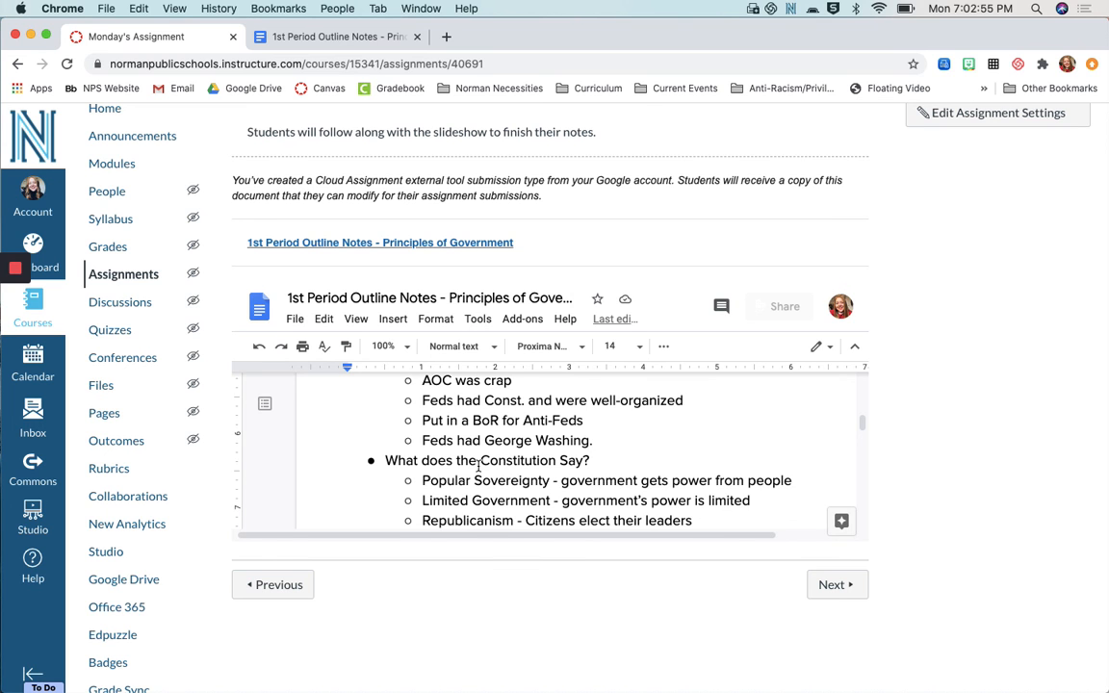
scroll(478, 466, up, 5)
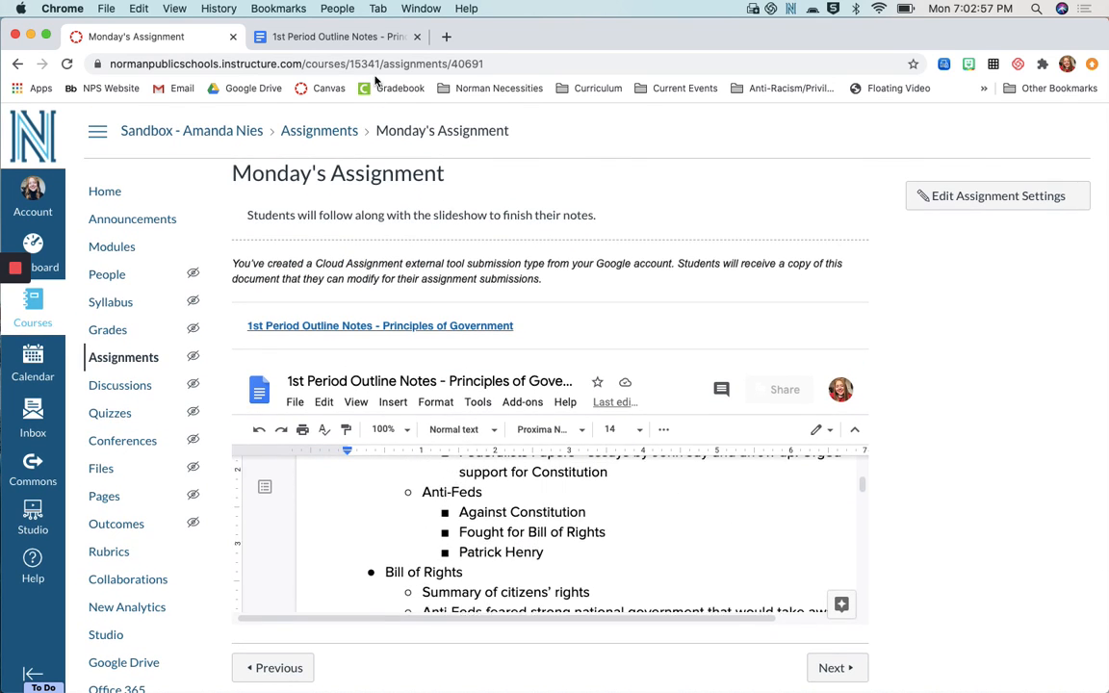
click(328, 37)
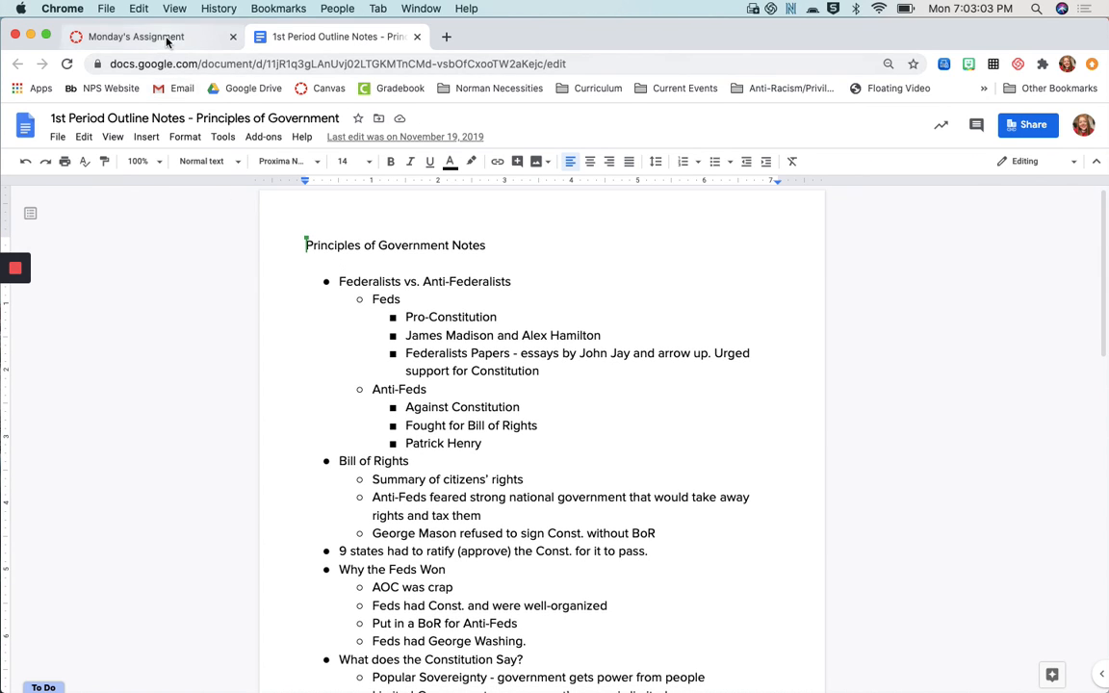
click(167, 40)
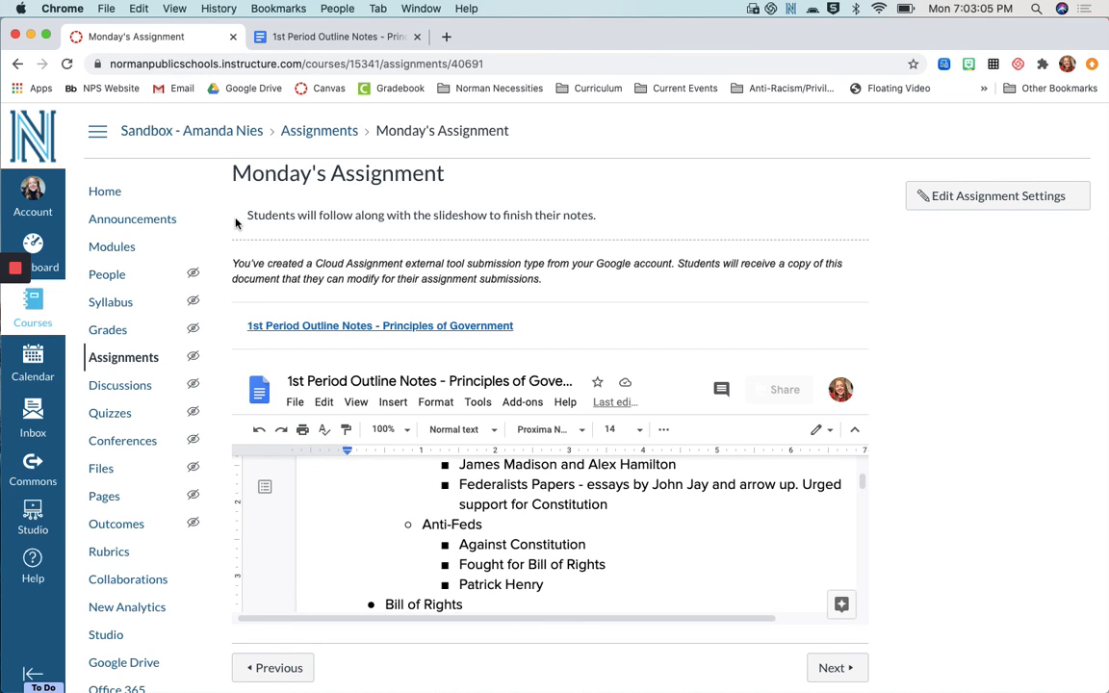